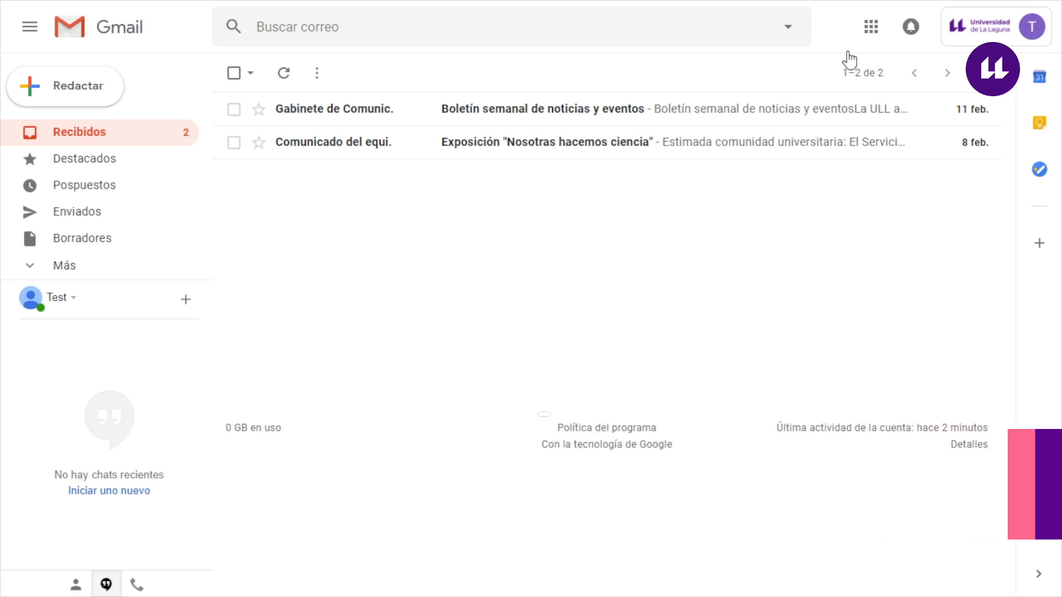
# Step: Switch from Gmail to Google Drive and create a new blank Google Forms form
pyautogui.click(871, 27)
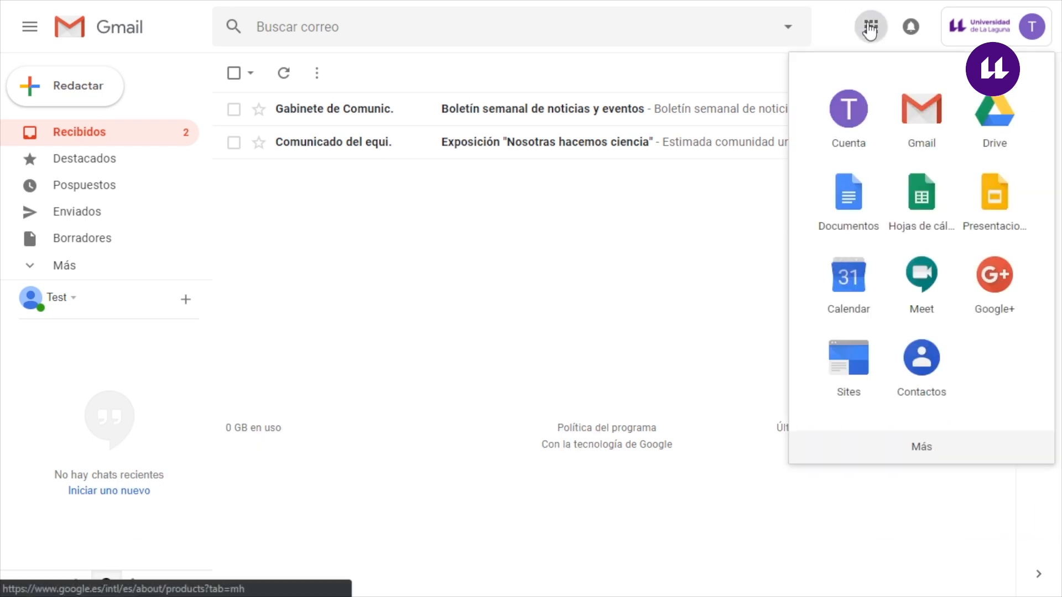
pyautogui.click(985, 138)
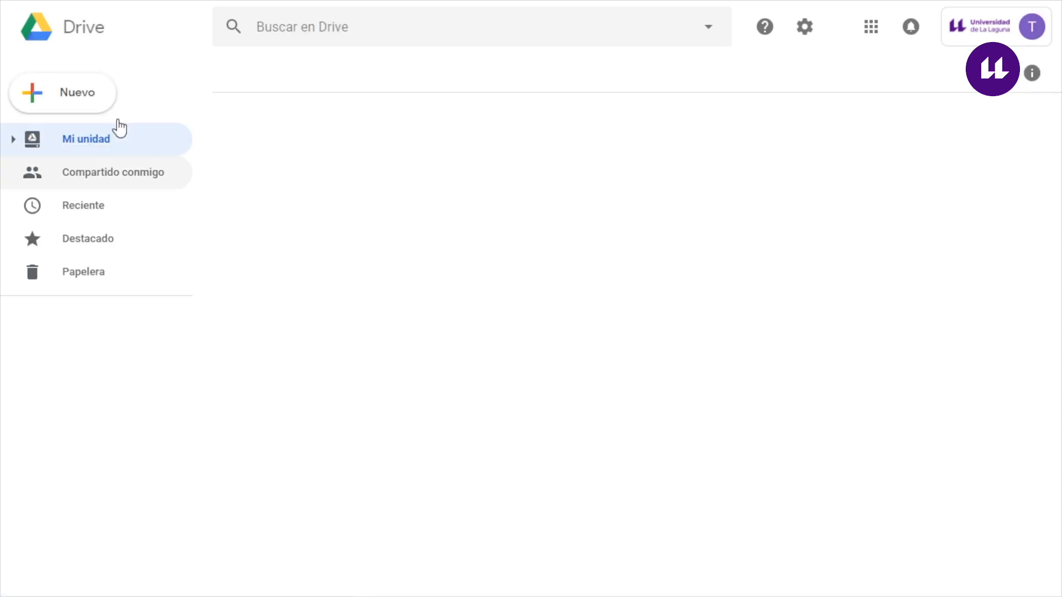
pyautogui.click(87, 104)
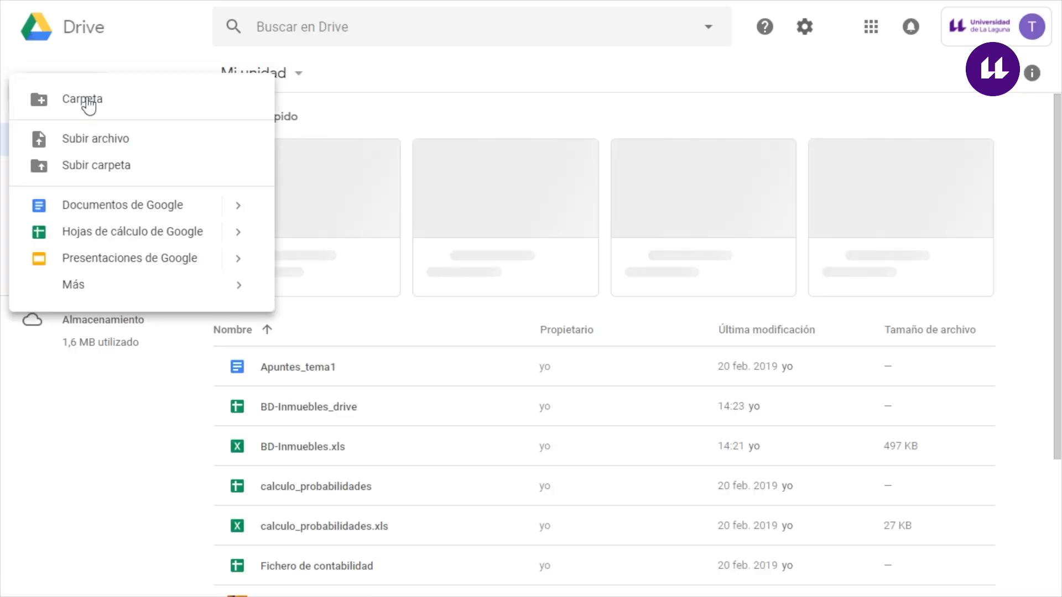
pyautogui.moveTo(77, 289)
pyautogui.click(330, 298)
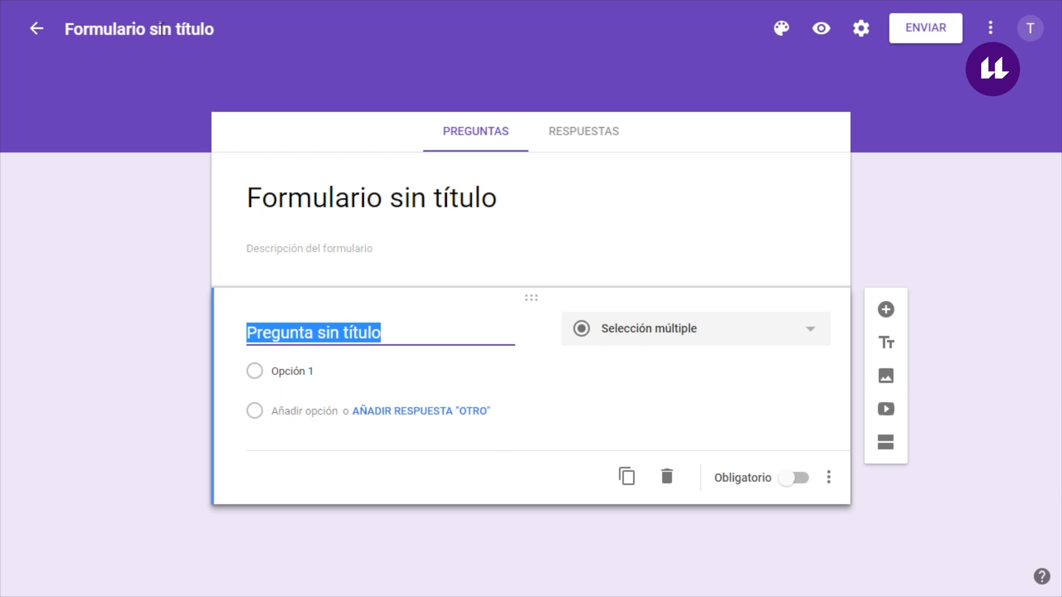
# Step: Rename the form file as Formulario_jornadas_ULL
pyautogui.click(161, 28)
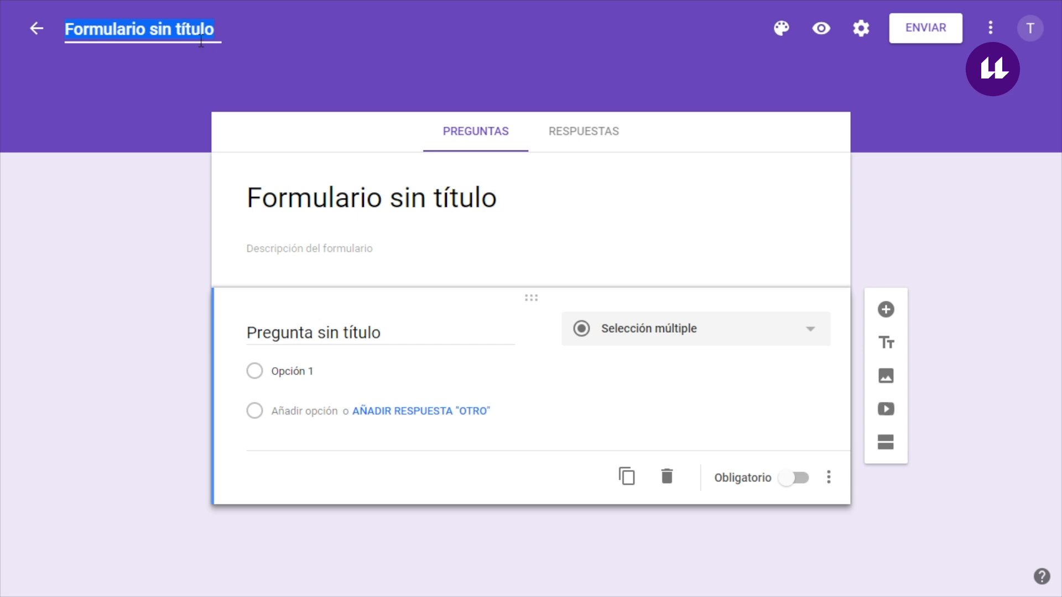
pyautogui.press('Right')
pyautogui.press('BackSpace')
pyautogui.press('BackSpace')
pyautogui.press('BackSpace')
pyautogui.press('BackSpace')
pyautogui.press('BackSpace')
pyautogui.press('BackSpace')
pyautogui.press('BackSpace')
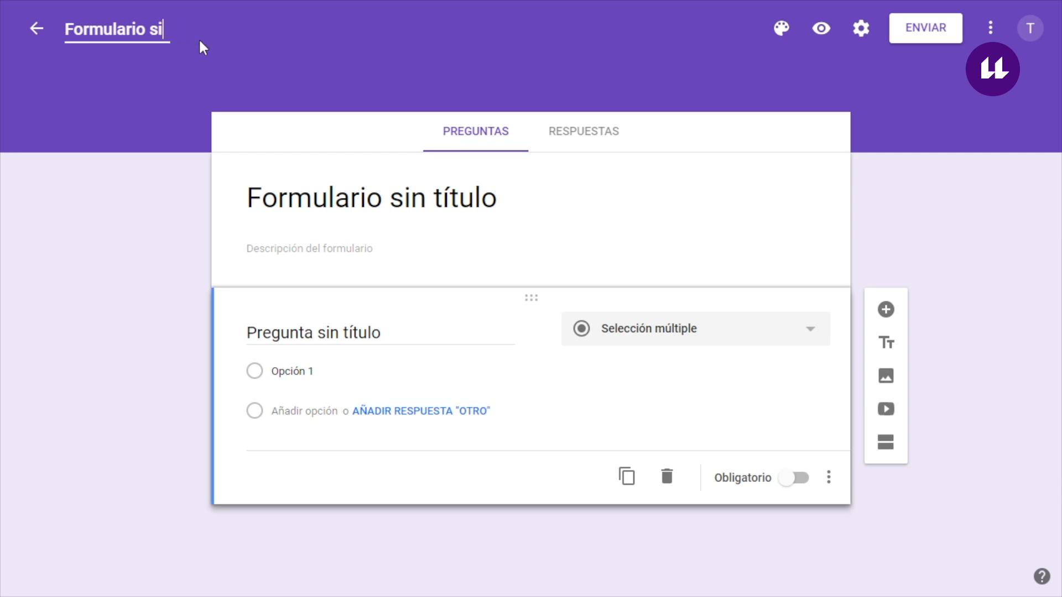
pyautogui.write('_jornadas_ULL')
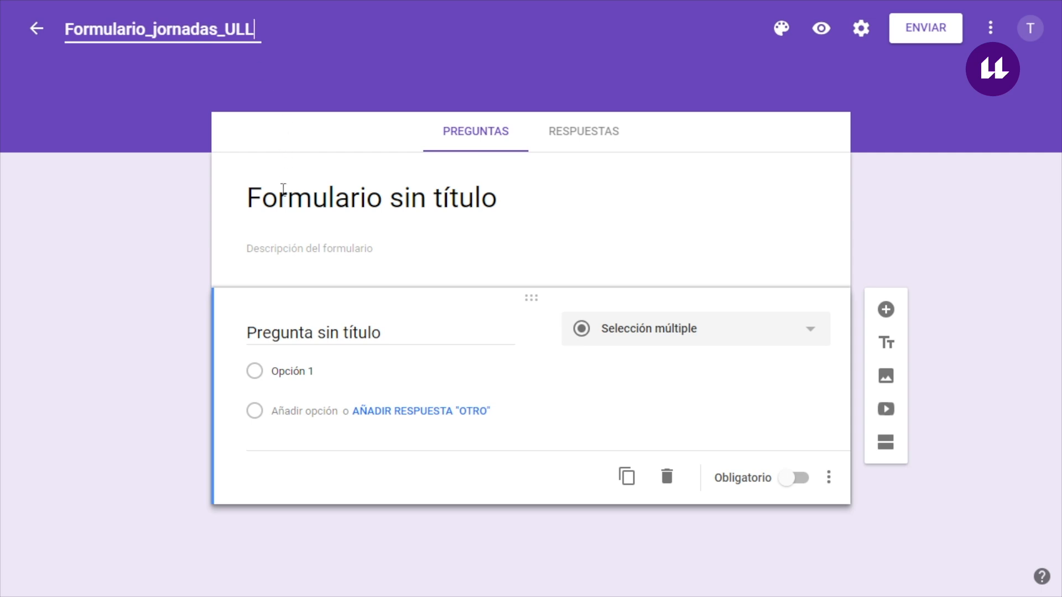
# Step: Change the form's displayed title to "Formulario Jornadas ULL", with spaces instead of underscores and a capital J
pyautogui.click(284, 198)
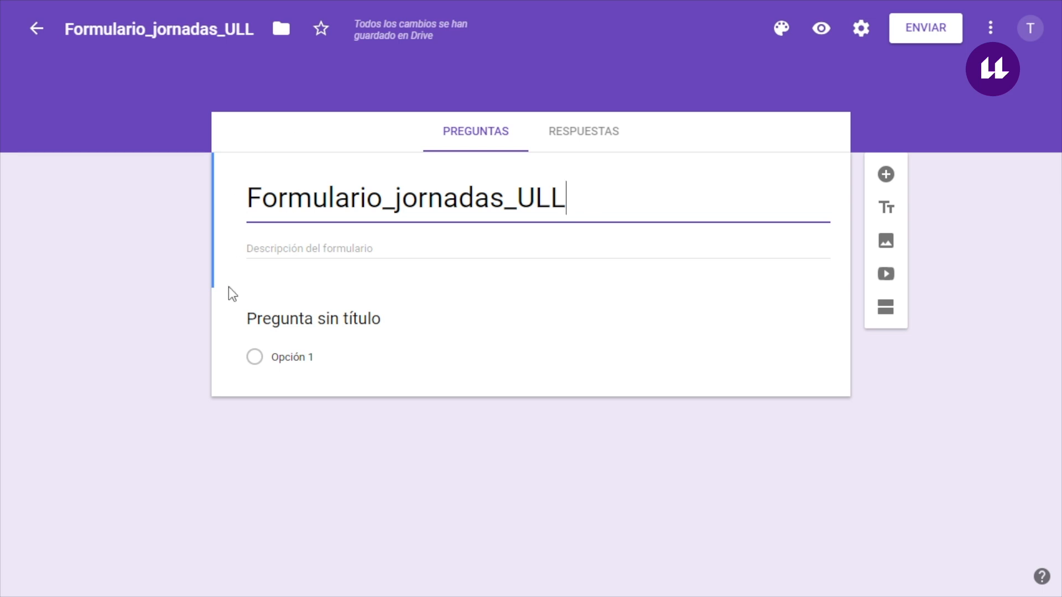
pyautogui.moveTo(560, 198); pyautogui.dragTo(216, 209)
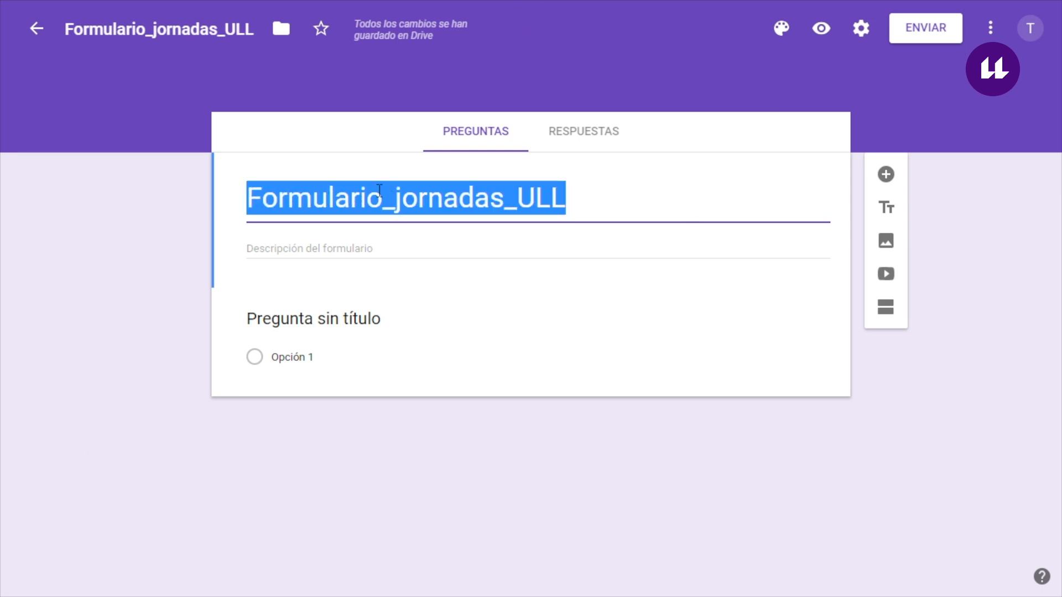
pyautogui.click(404, 216)
pyautogui.press('BackSpace')
pyautogui.press('Delete')
pyautogui.write('J')
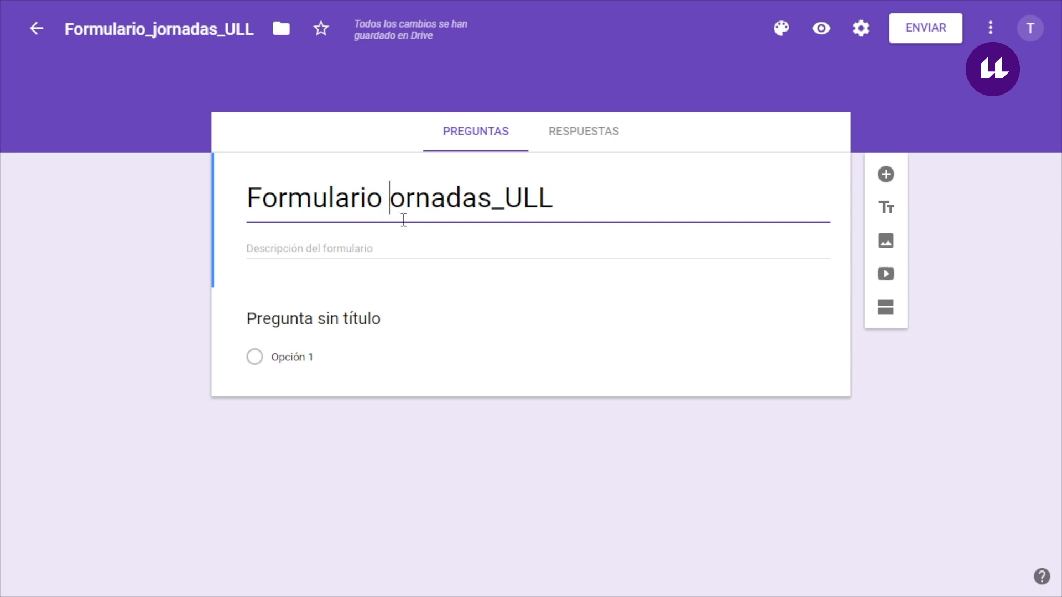
pyautogui.press('Right')
pyautogui.press('Right')
pyautogui.press('Right')
pyautogui.press('BackSpace')
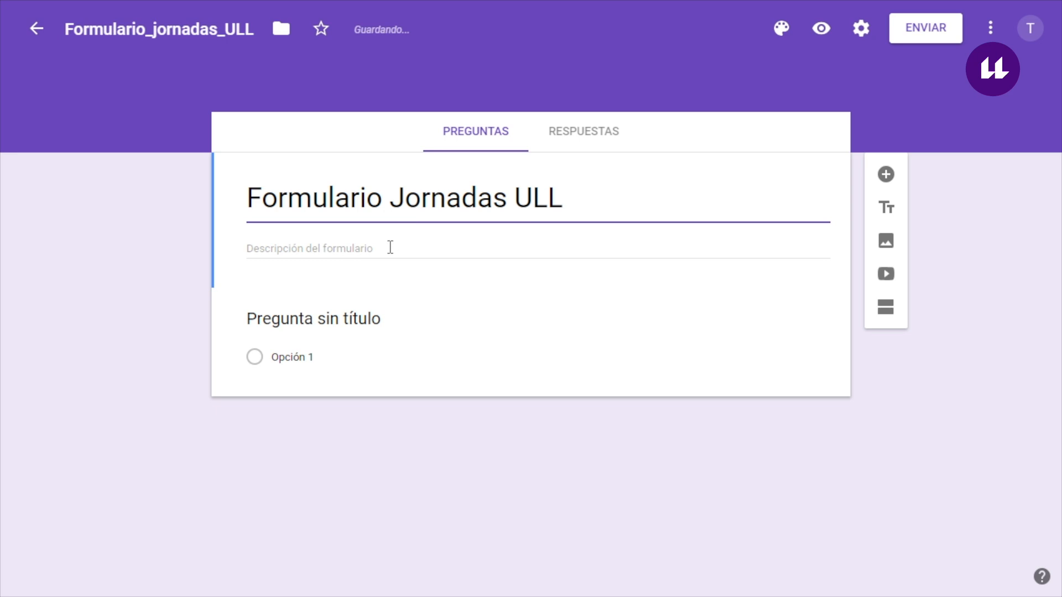
# Step: Enter the form description "Asistencia obligatoria para obtener certificación"
pyautogui.click(368, 249)
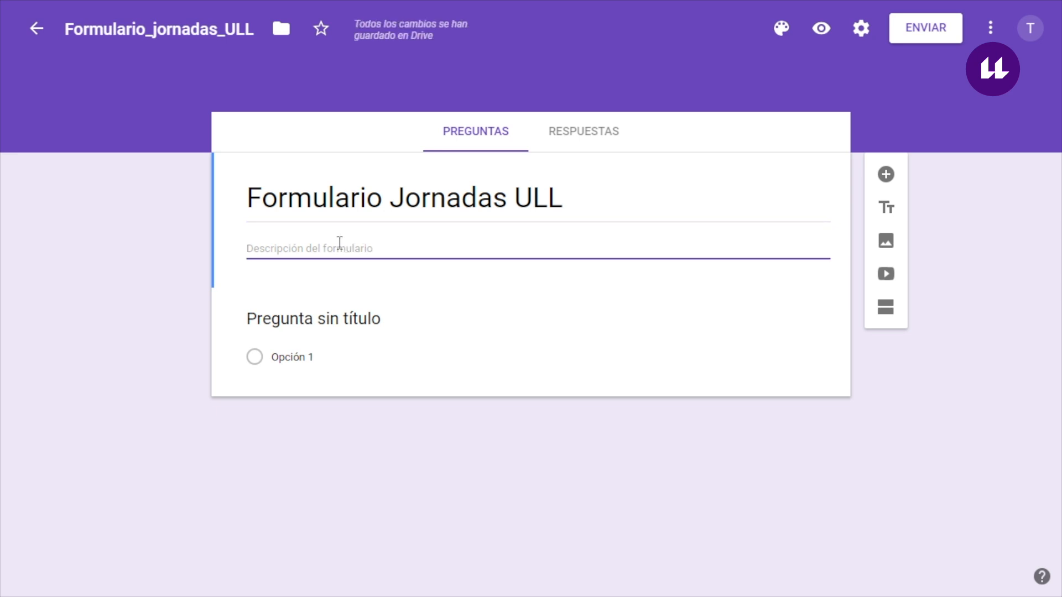
pyautogui.write('Asistencia obligatoria para obtener c')
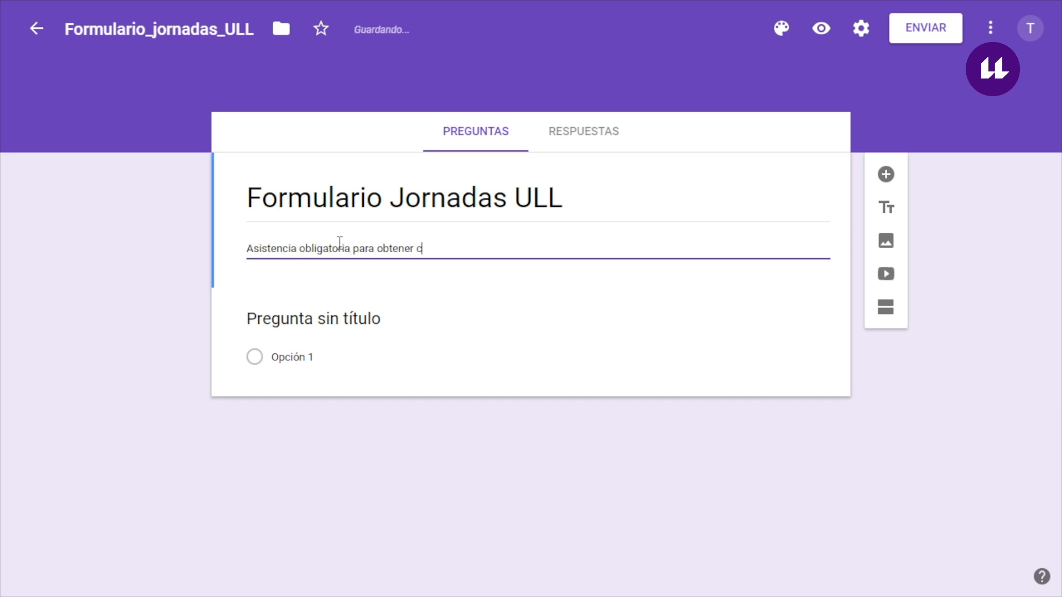
pyautogui.write('ertificación')
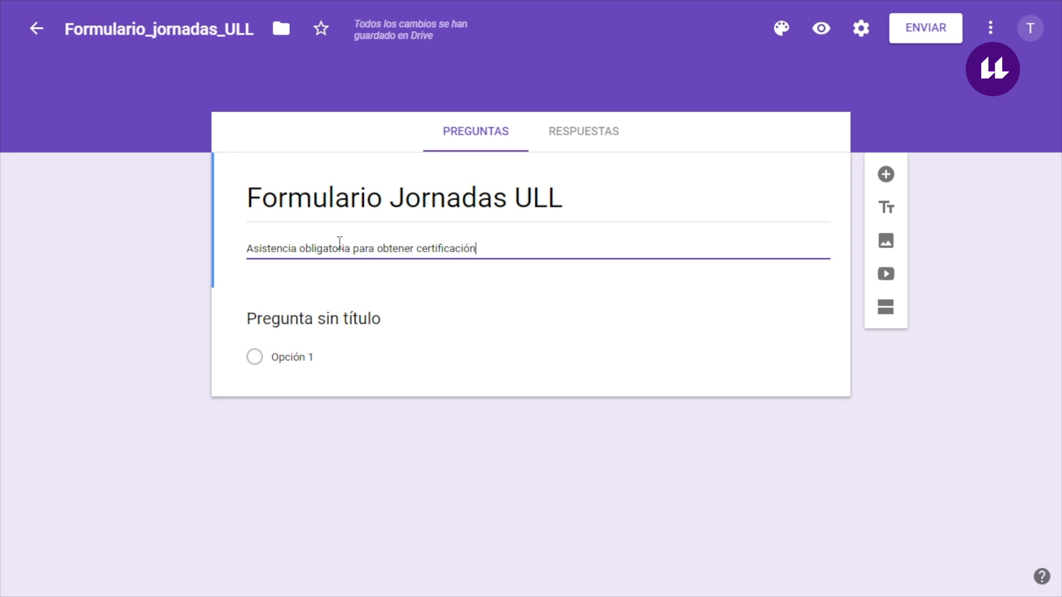
pyautogui.click(410, 323)
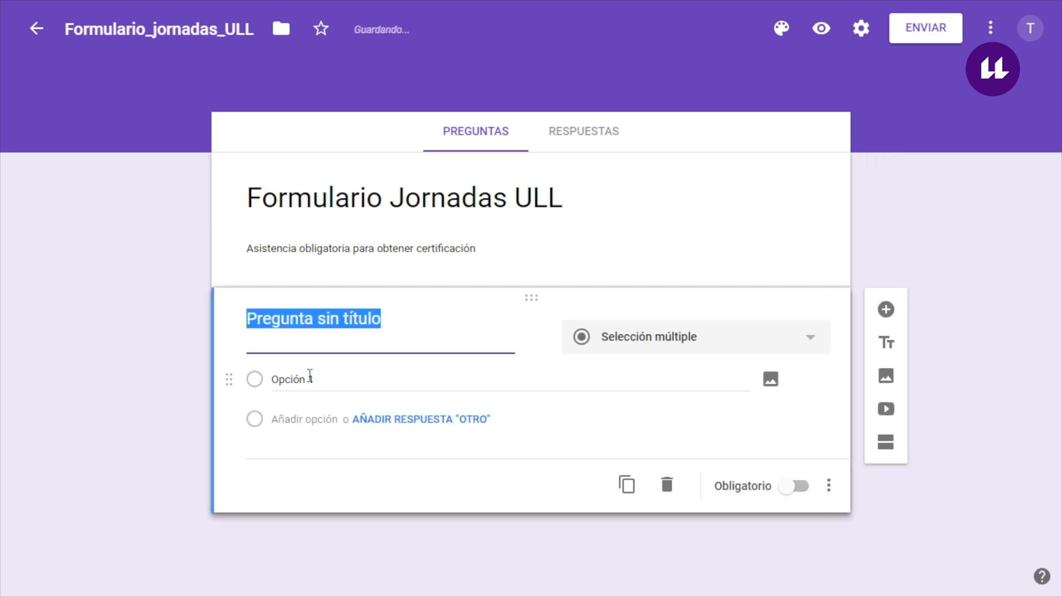
pyautogui.click(131, 462)
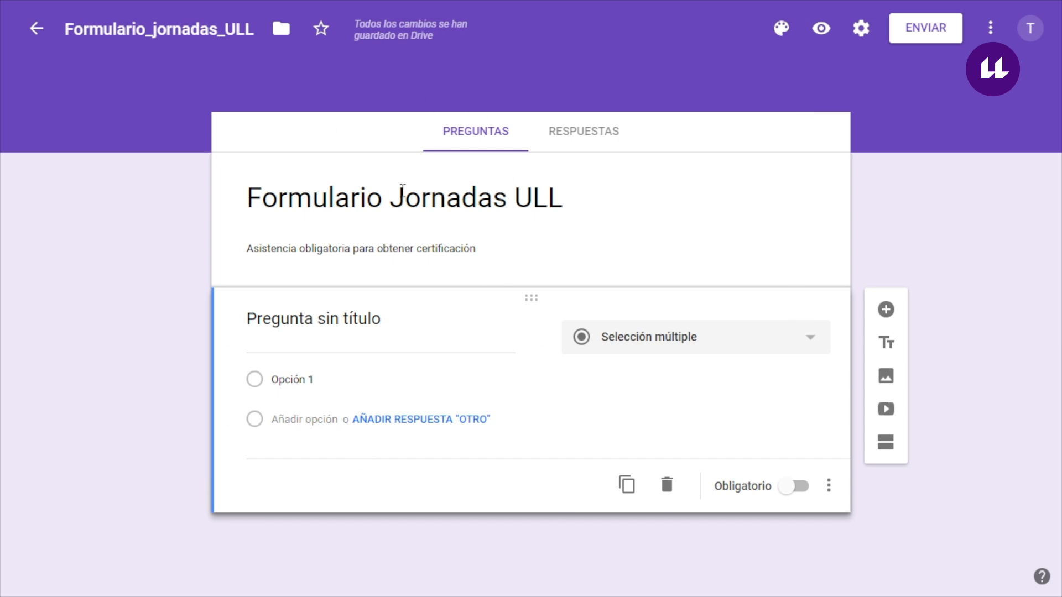
# Step: Change the form's theme colour from purple to the bright blue in the first row of theme colours
pyautogui.click(468, 136)
pyautogui.click(783, 35)
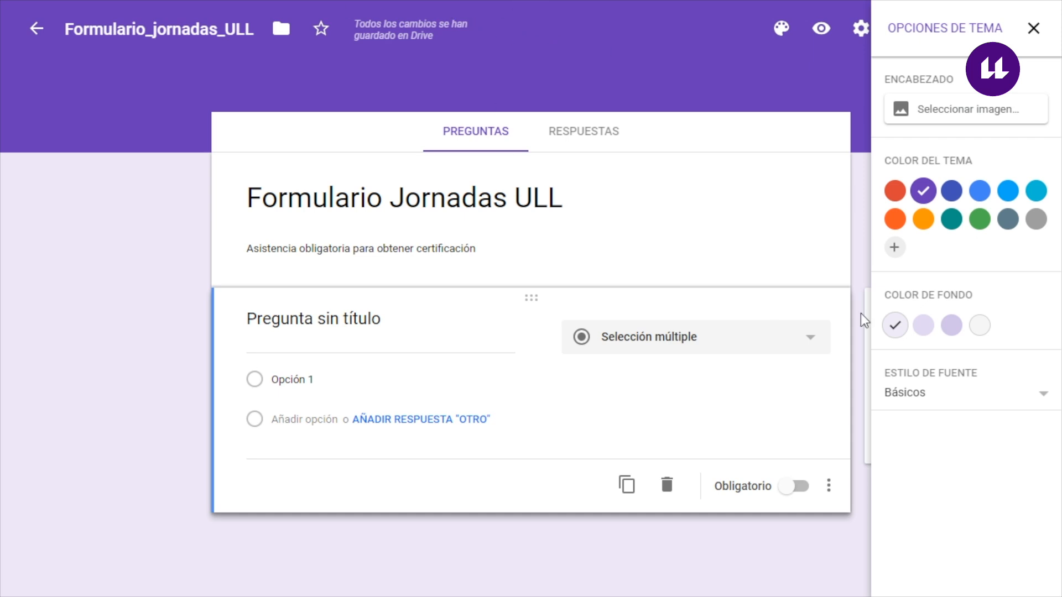
pyautogui.click(980, 190)
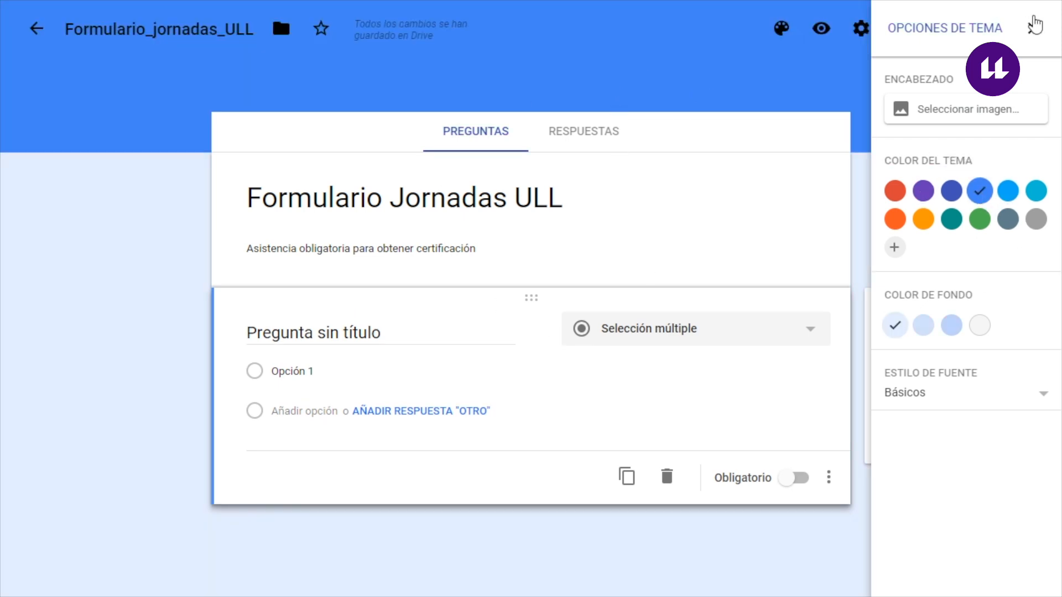
pyautogui.click(1033, 27)
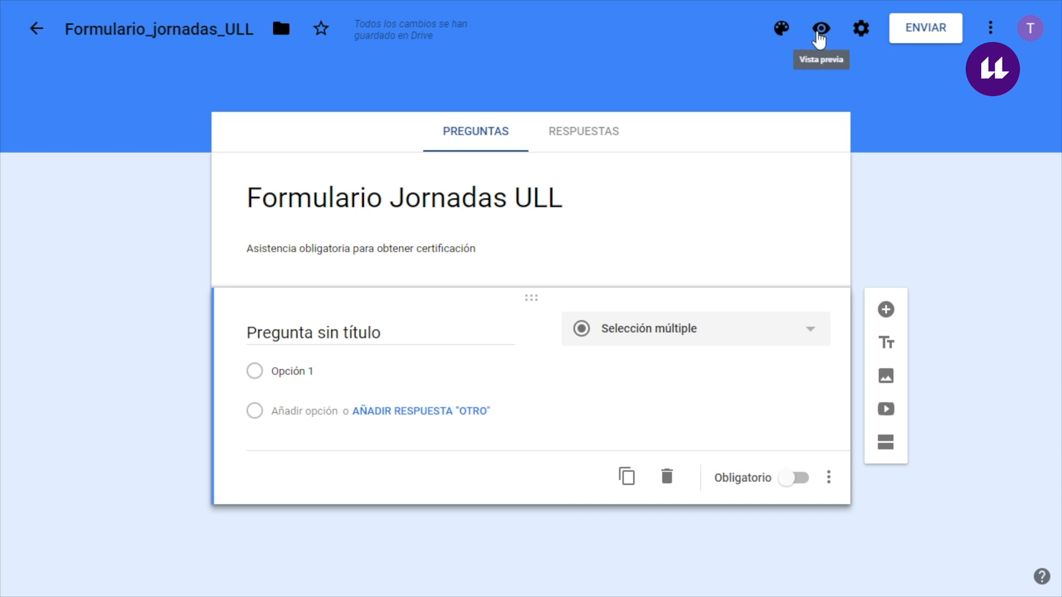
pyautogui.click(819, 34)
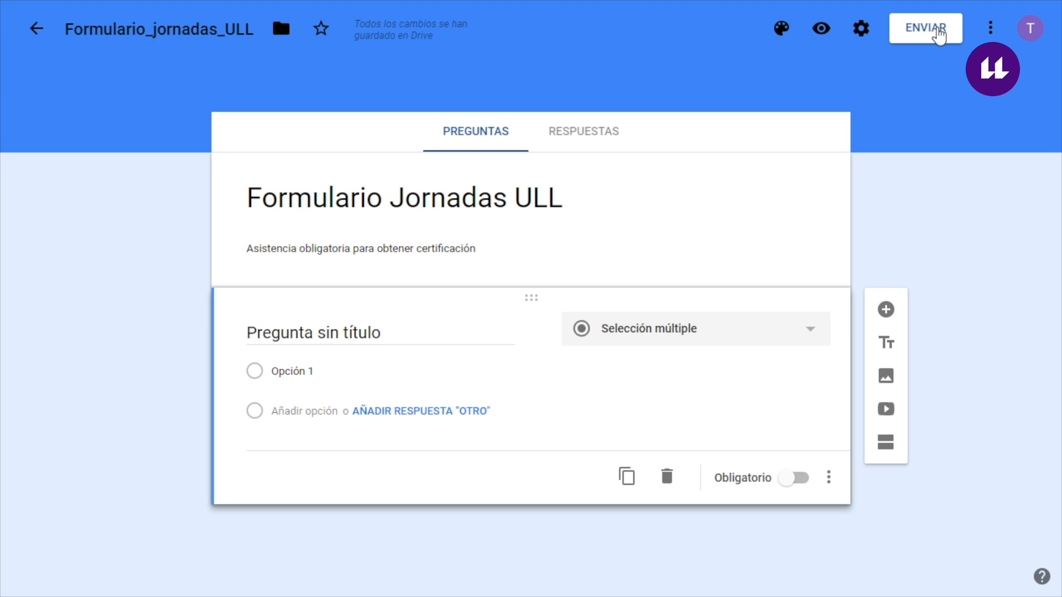
pyautogui.click(991, 29)
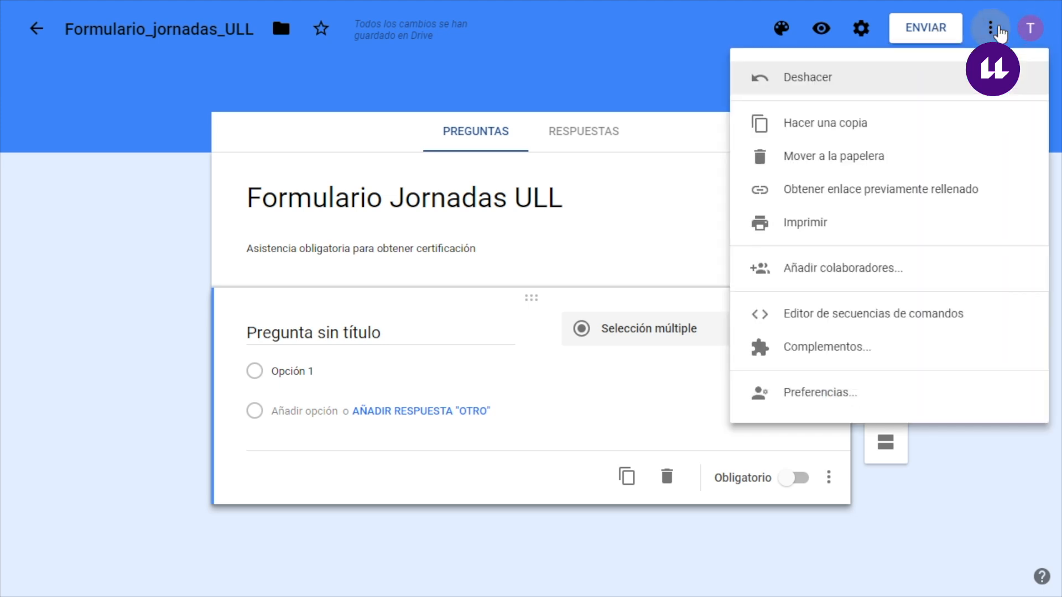
pyautogui.click(569, 94)
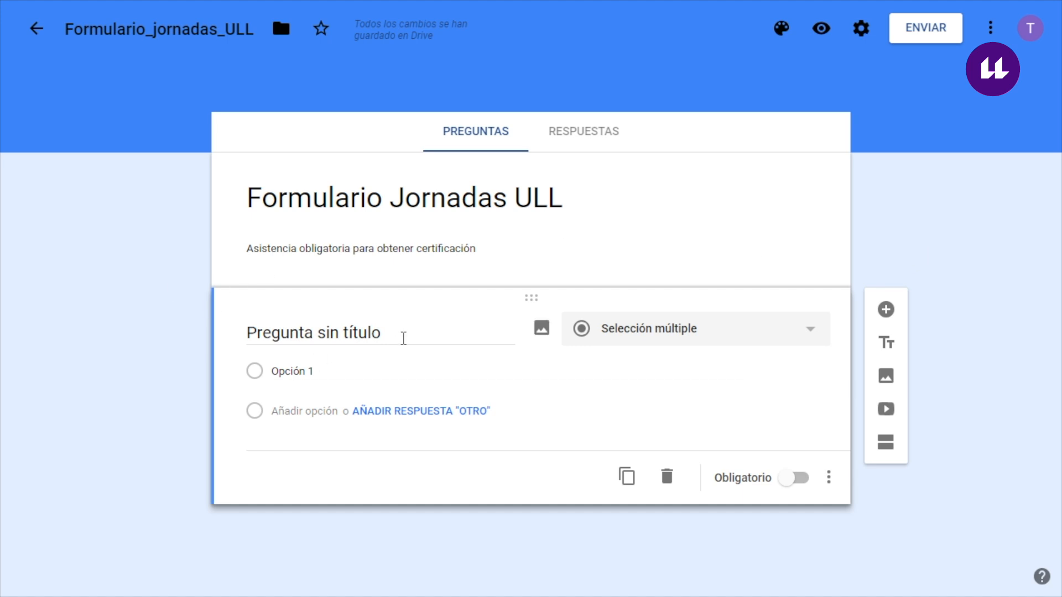
# Step: Replace the untitled question's text with "Asistirás a la jornadas"
pyautogui.click(399, 341)
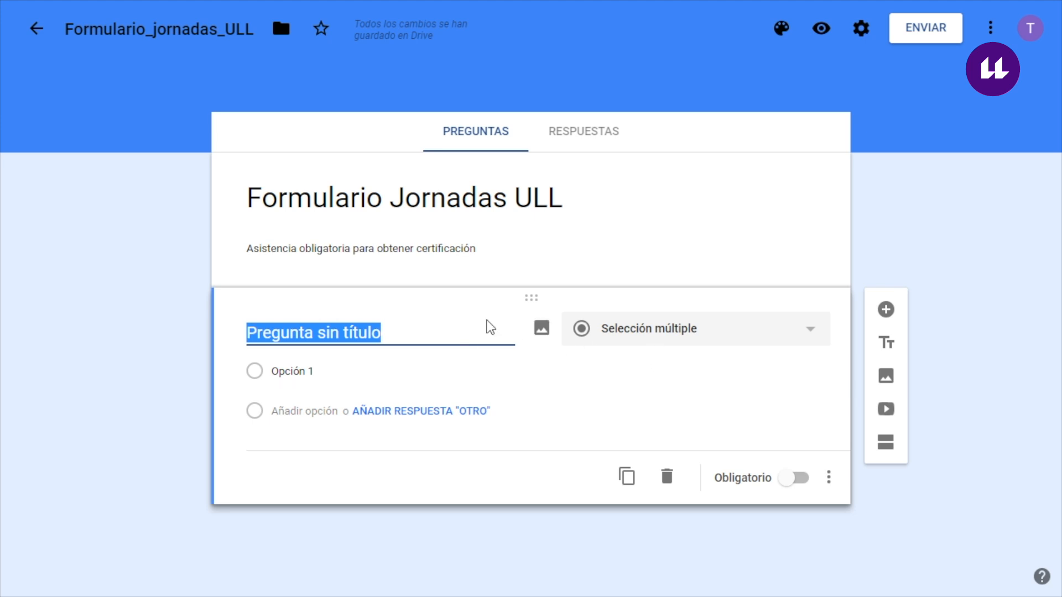
pyautogui.write('Asistirías')
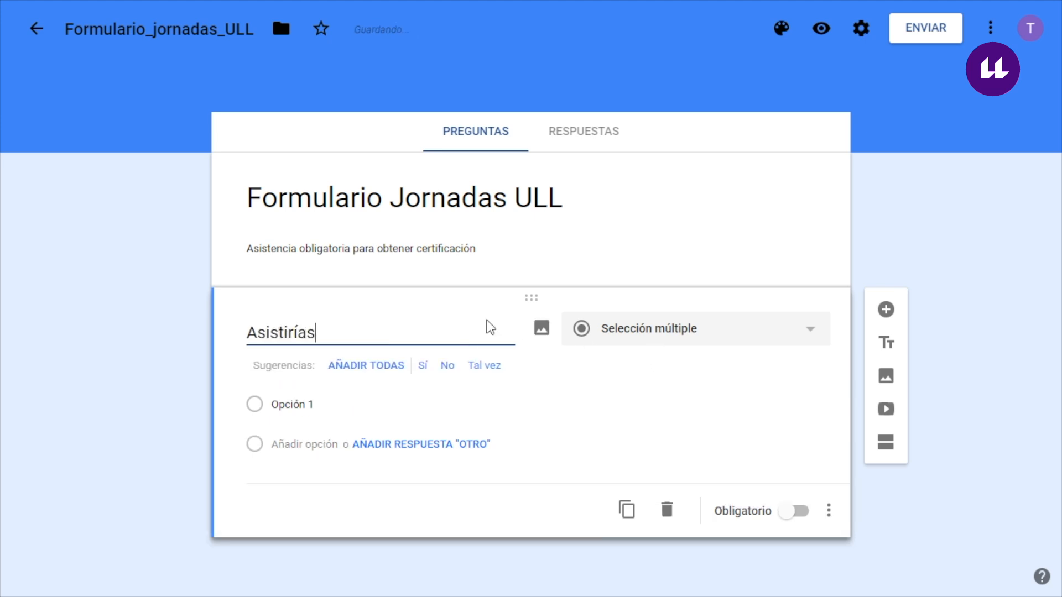
pyautogui.press('BackSpace')
pyautogui.press('BackSpace')
pyautogui.press('BackSpace')
pyautogui.write('ás a la jornadas')
# Step: Give the attendance question two answer options, the suggested "Sí" and a second option "No"
pyautogui.click(424, 366)
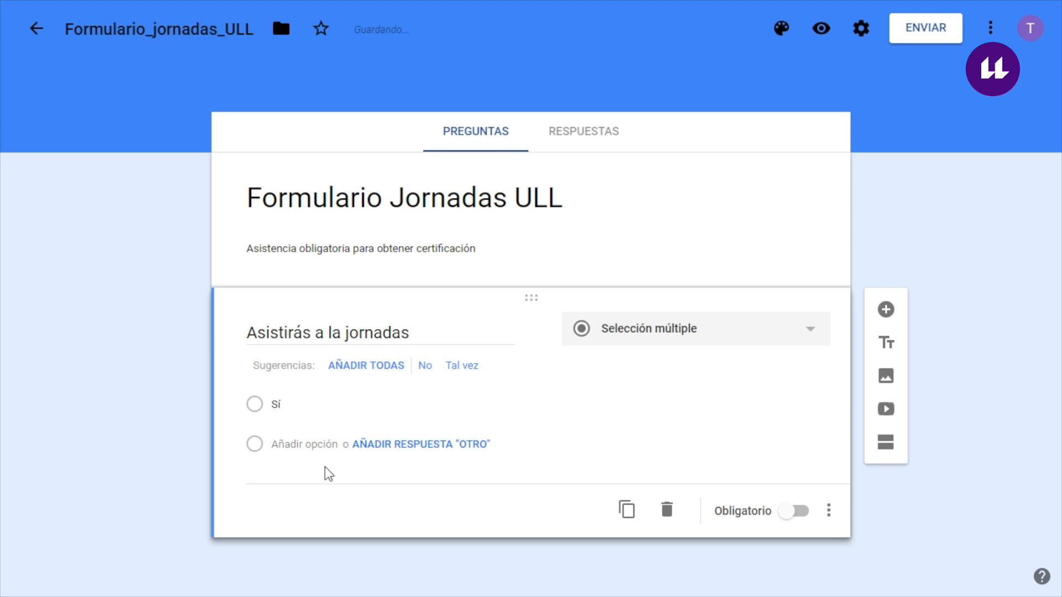
pyautogui.click(327, 443)
pyautogui.write('No')
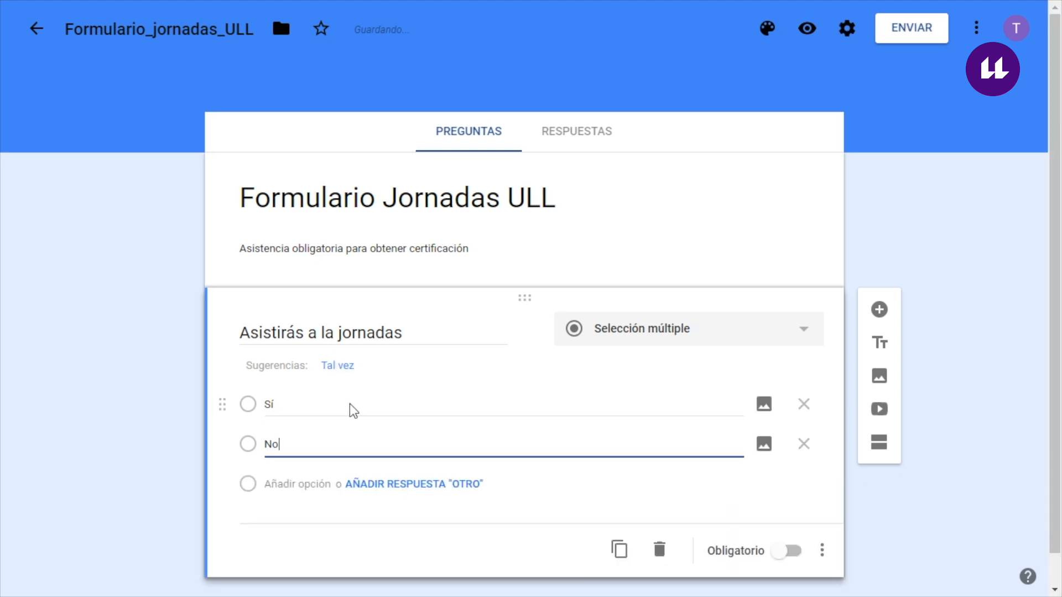
pyautogui.click(142, 454)
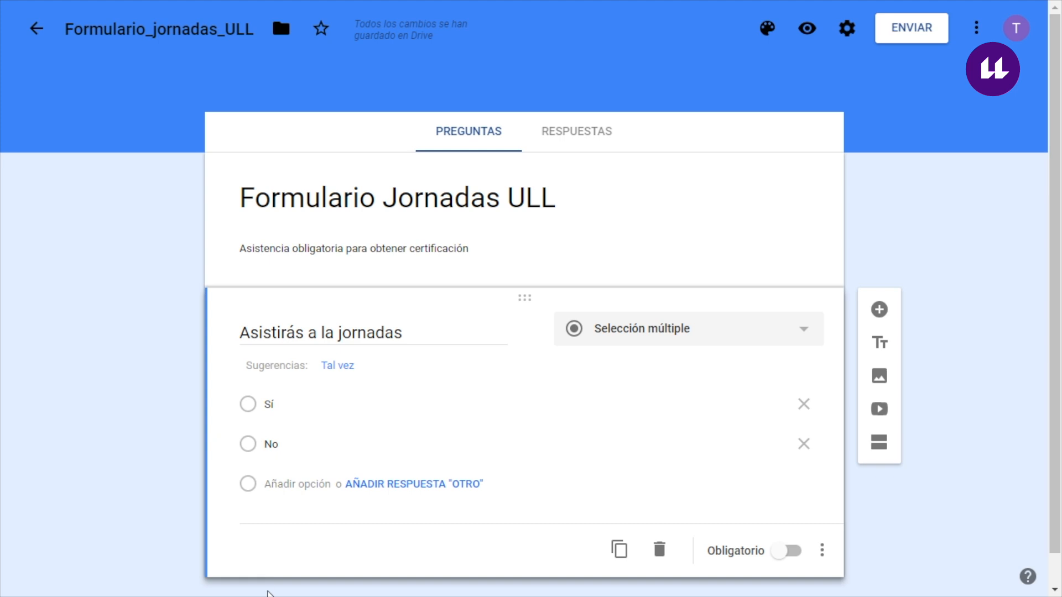
# Step: Review the available question types and change the attendance question to Casillas de verificación
pyautogui.scroll(-1, 360, 426)
pyautogui.scroll(-1, 359, 426)
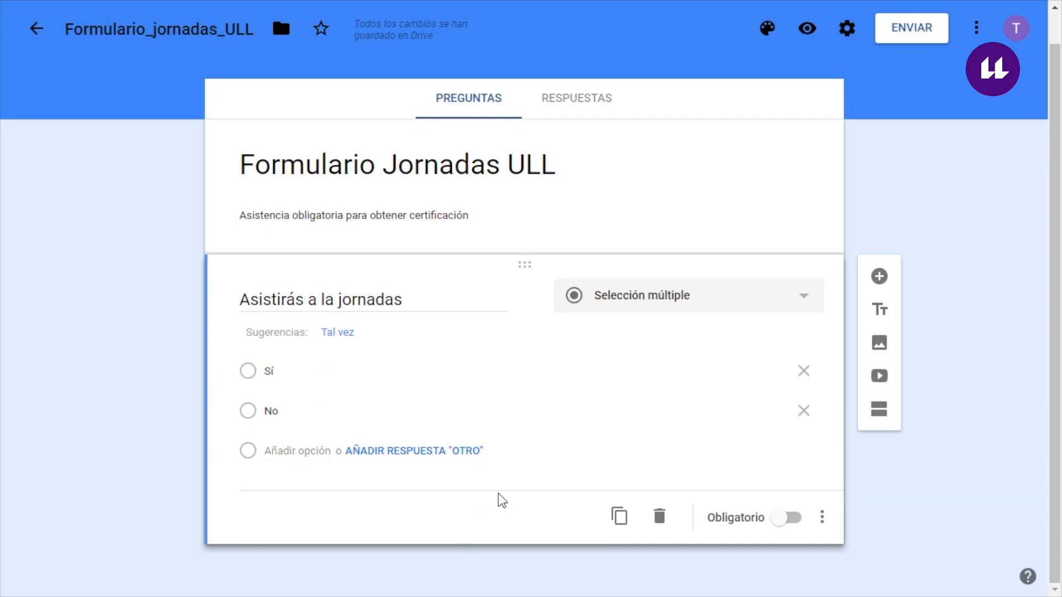
pyautogui.click(696, 300)
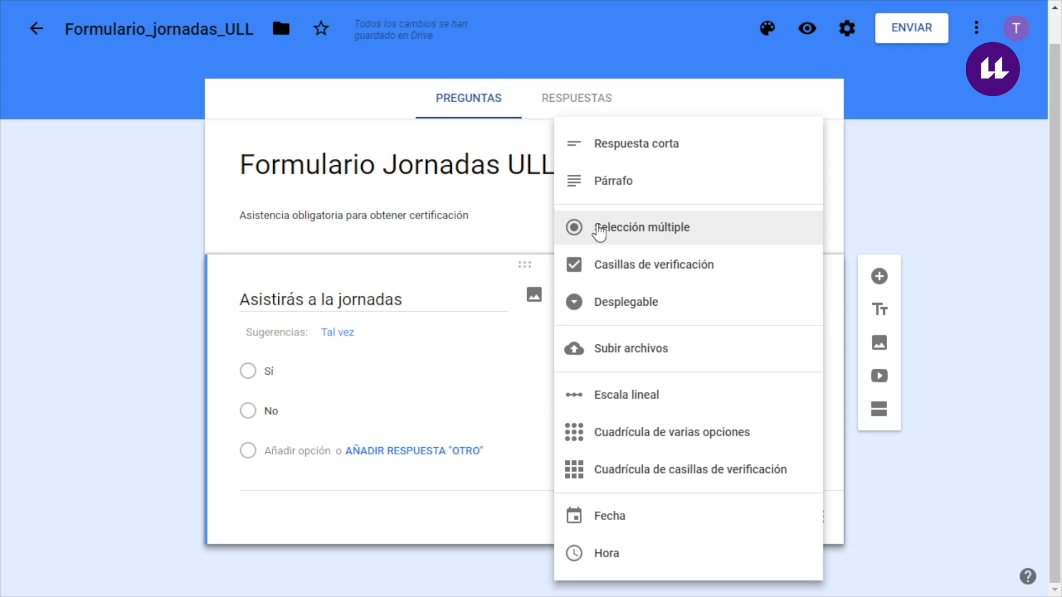
pyautogui.click(121, 298)
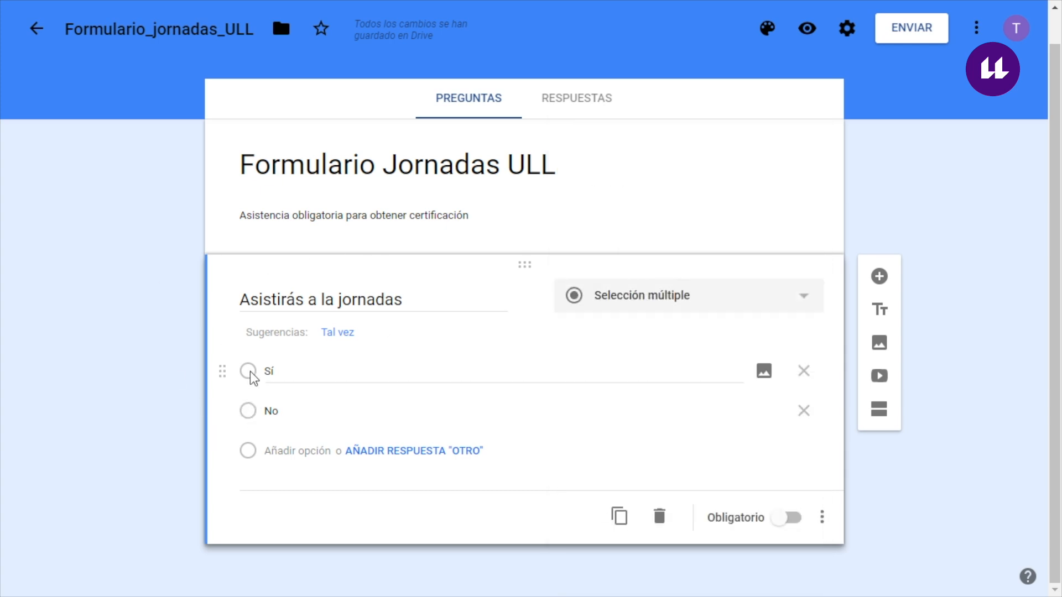
pyautogui.click(711, 308)
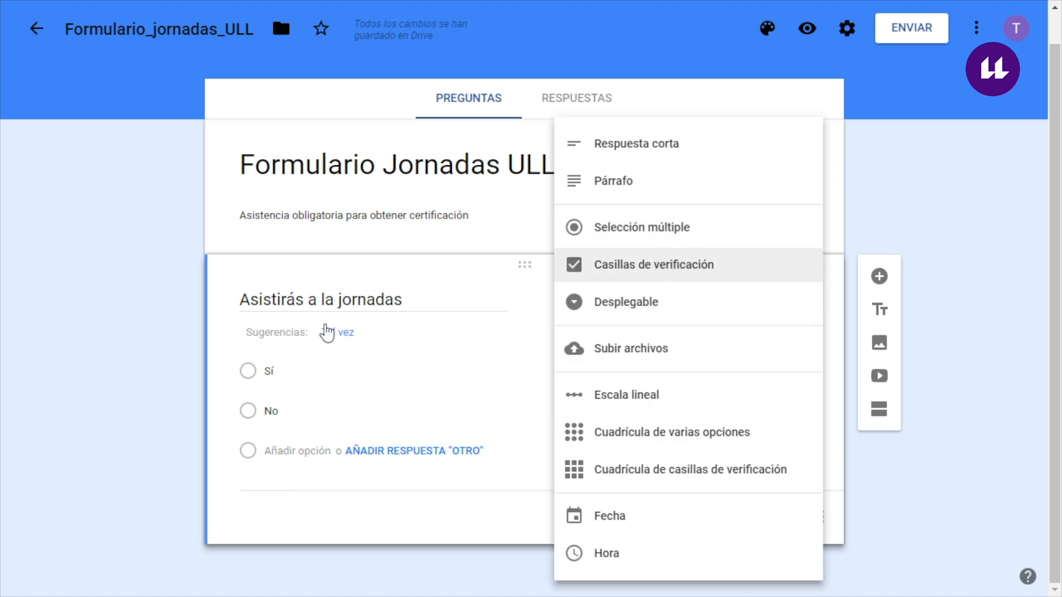
pyautogui.click(638, 266)
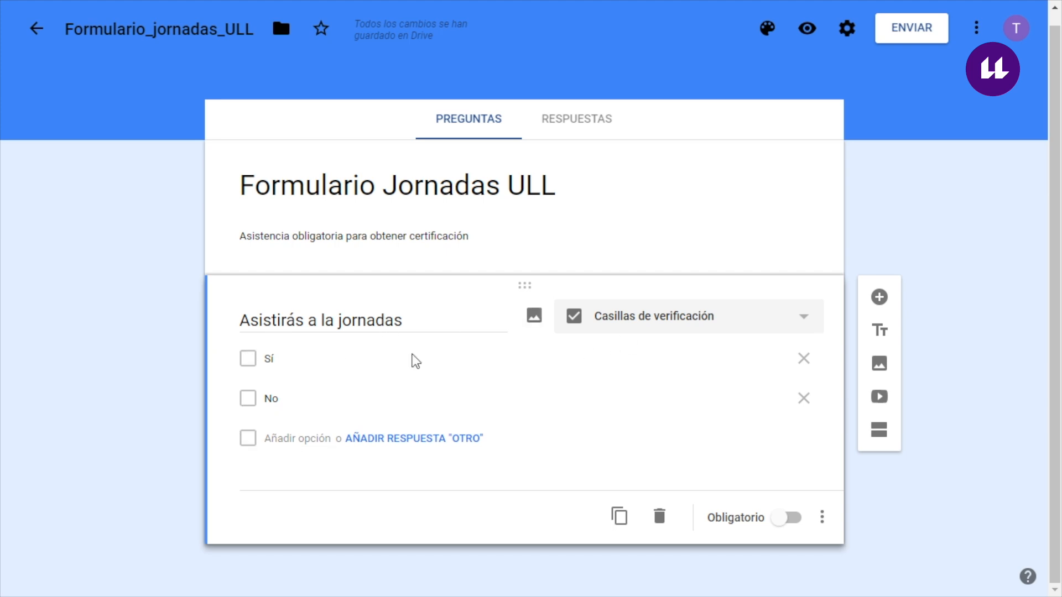
# Step: Set the attendance question's type to Desplegable and open the form preview
pyautogui.click(623, 324)
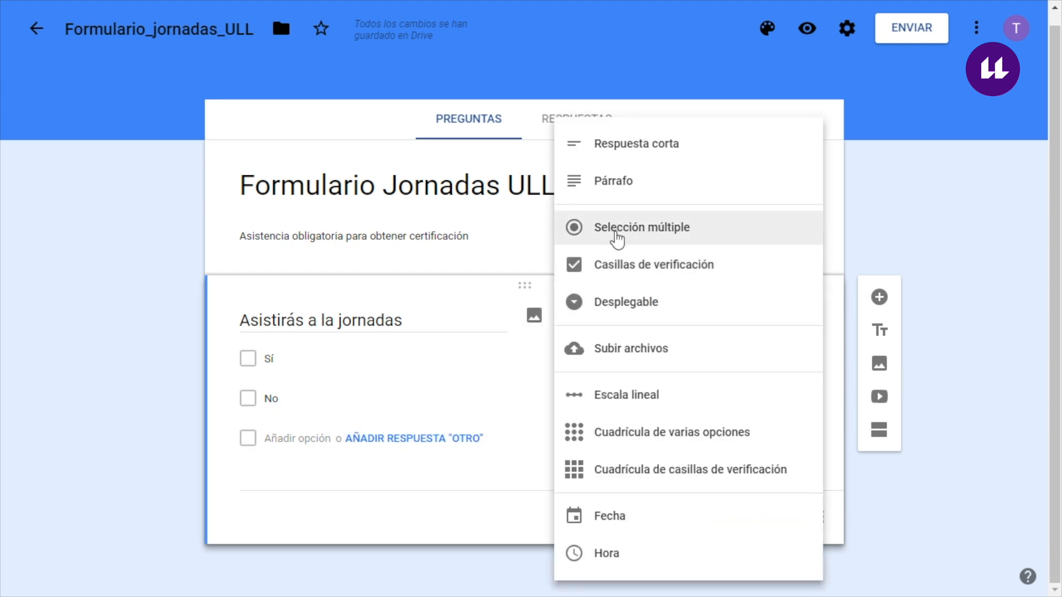
pyautogui.click(605, 305)
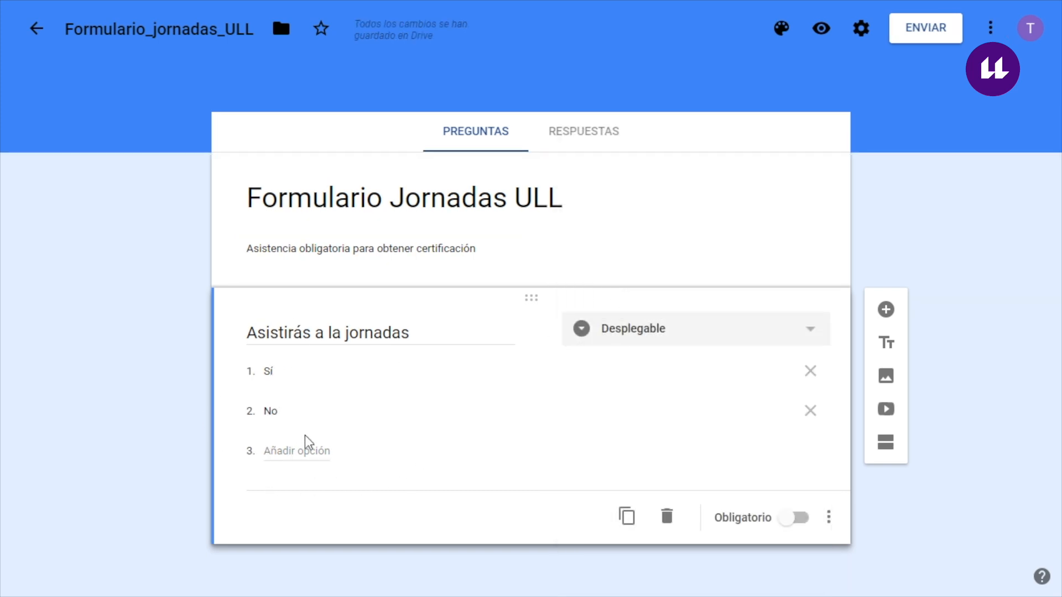
pyautogui.click(821, 29)
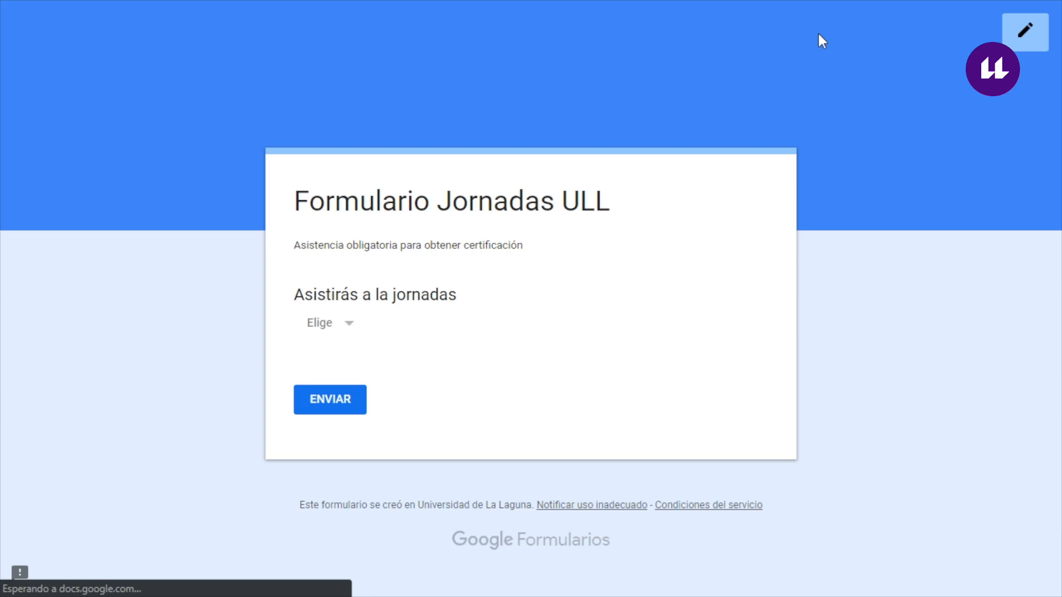
# Step: Try the attendance dropdown in the preview by choosing "Sí", and return to editing the form
pyautogui.click(354, 327)
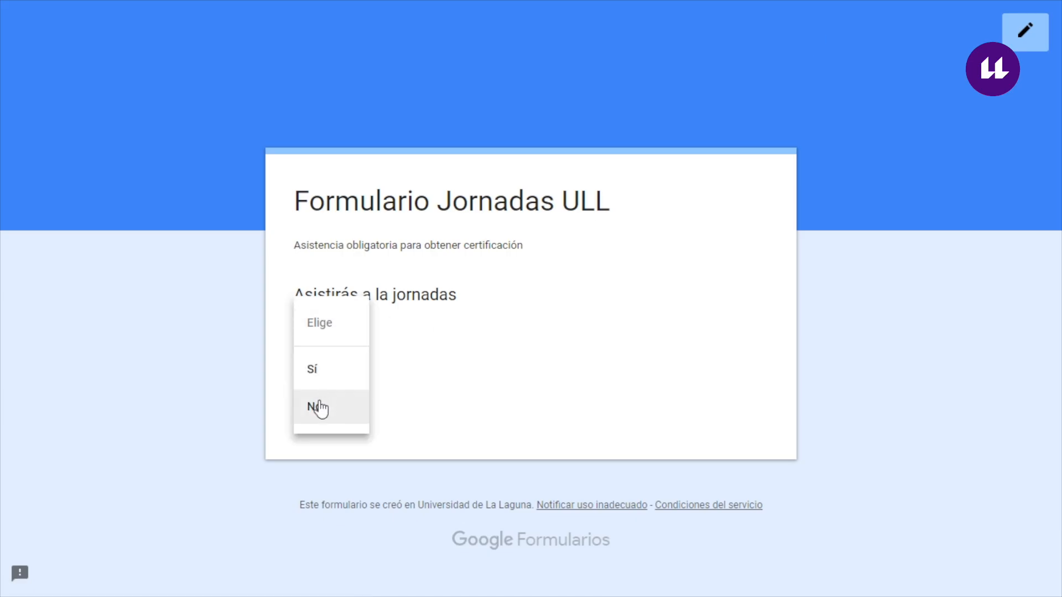
pyautogui.click(333, 377)
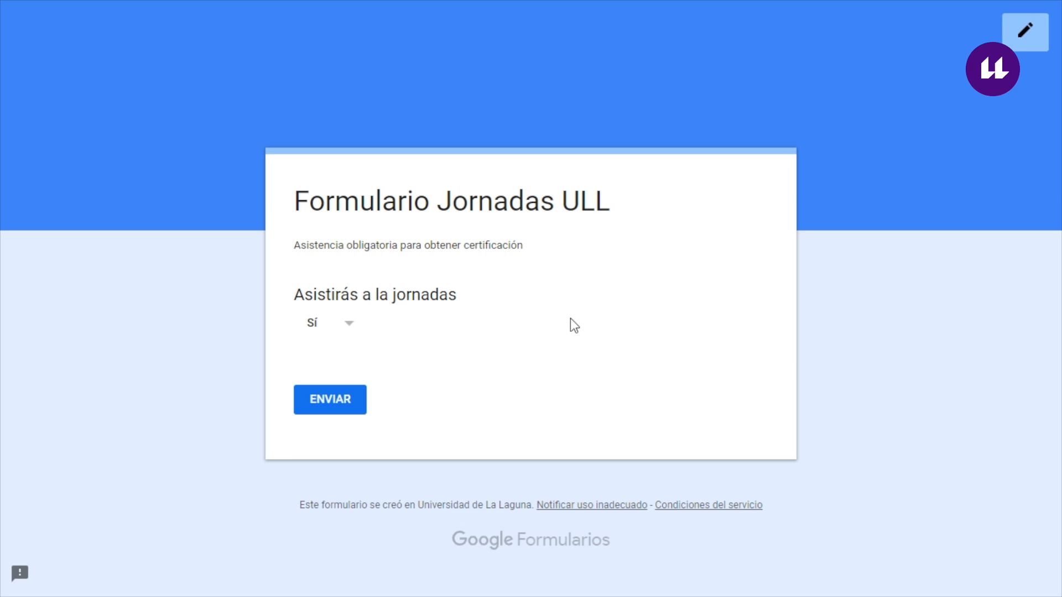
pyautogui.click(1002, 31)
pyautogui.click(595, 89)
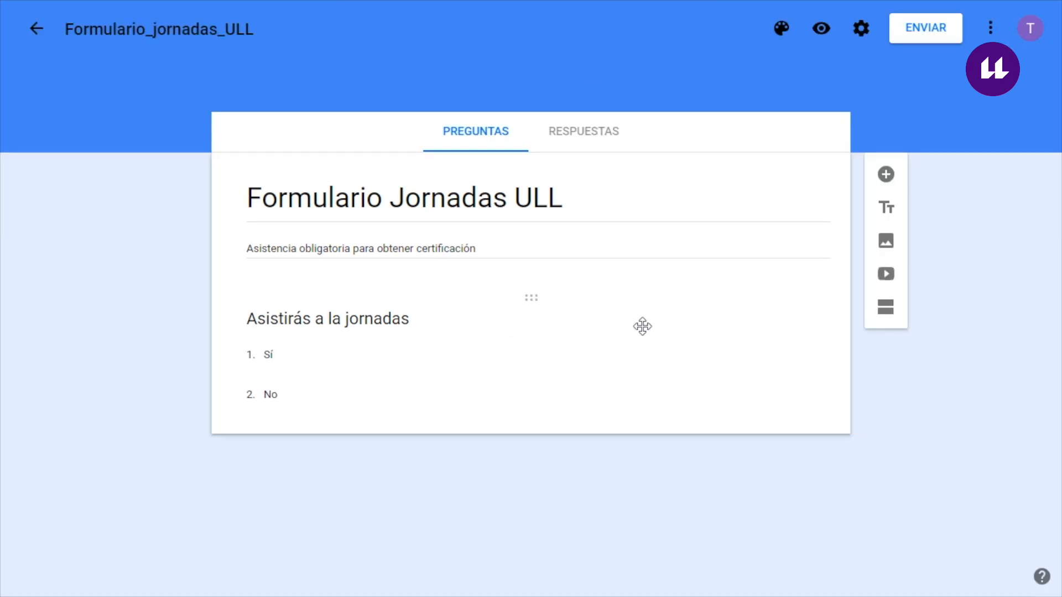
# Step: Review the question types available for the attendance question, keeping it as Desplegable
pyautogui.click(643, 327)
pyautogui.click(764, 329)
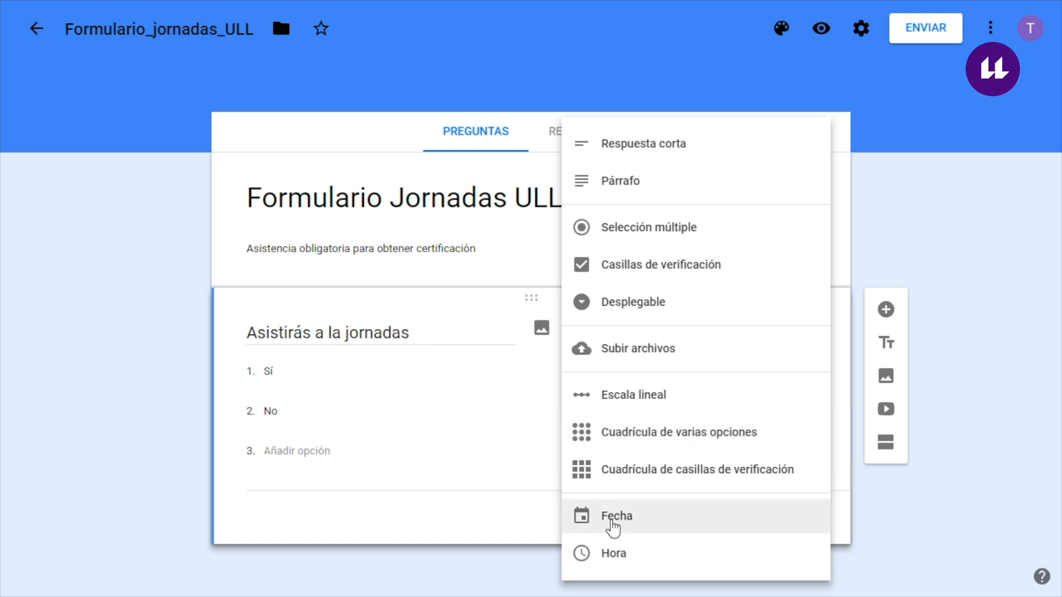
pyautogui.click(492, 562)
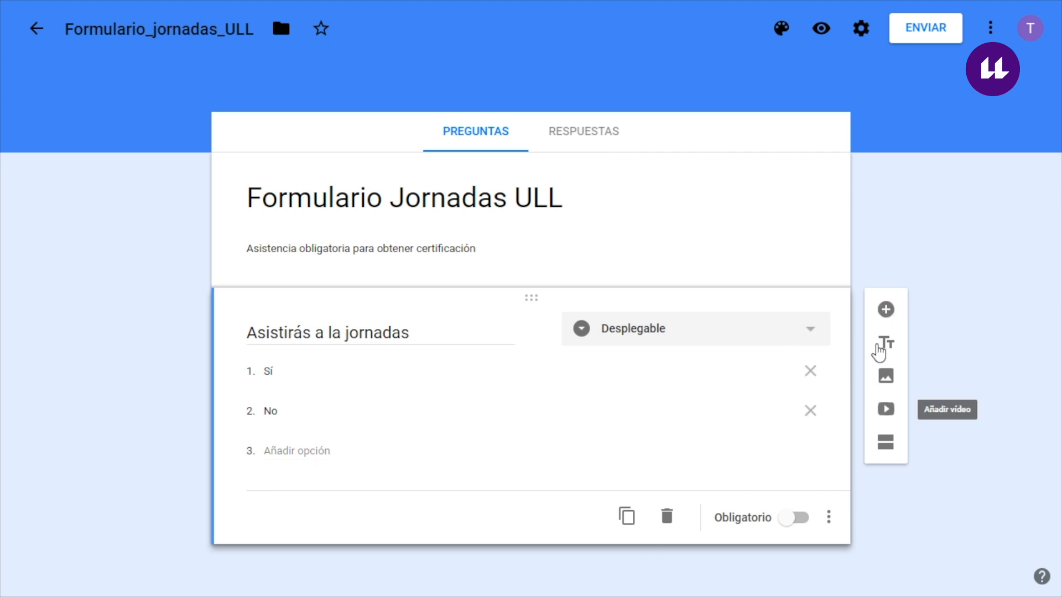
# Step: Add a new question titled "Fecha de nacimiento" with the question type Fecha
pyautogui.click(885, 309)
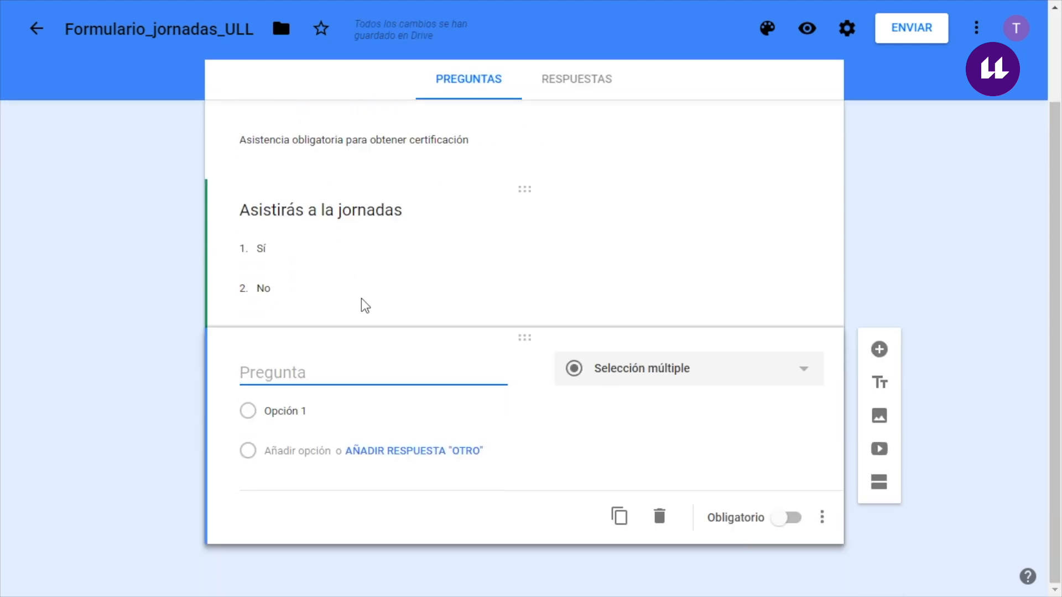
pyautogui.click(412, 282)
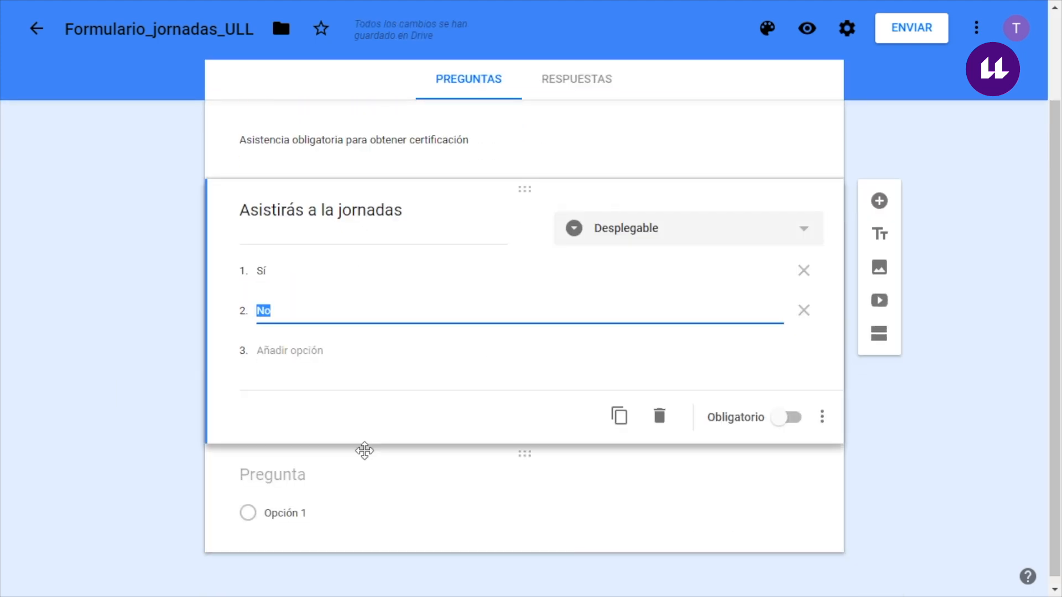
pyautogui.click(396, 476)
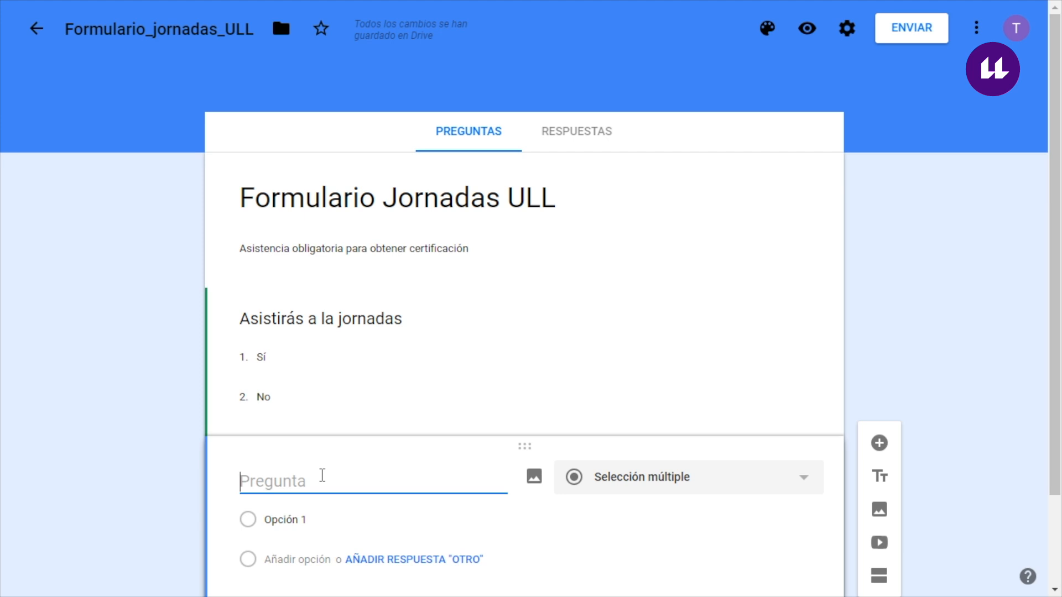
pyautogui.write('Fecha de n')
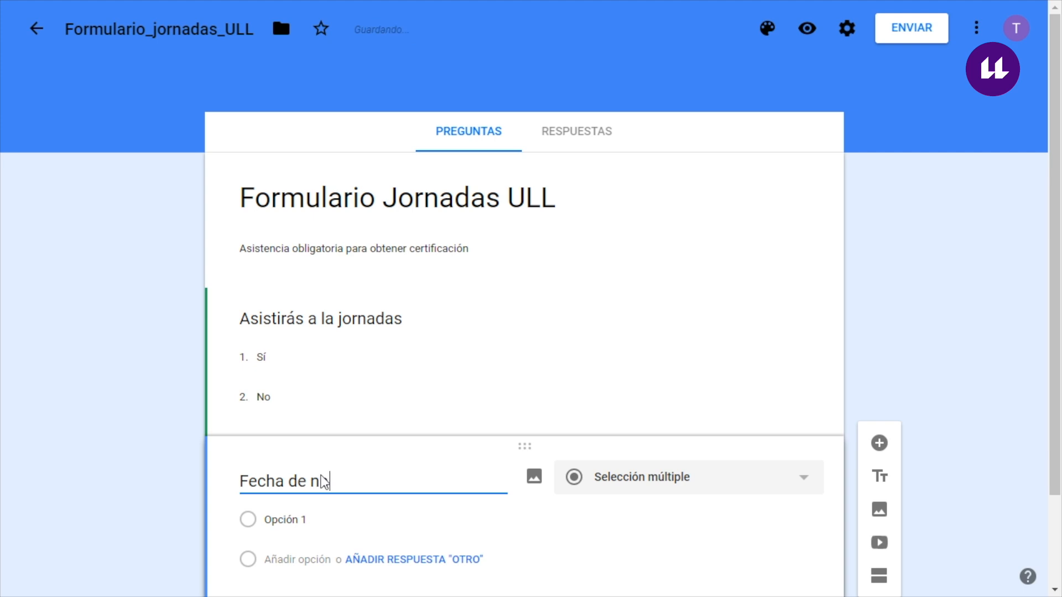
pyautogui.write('acimiento')
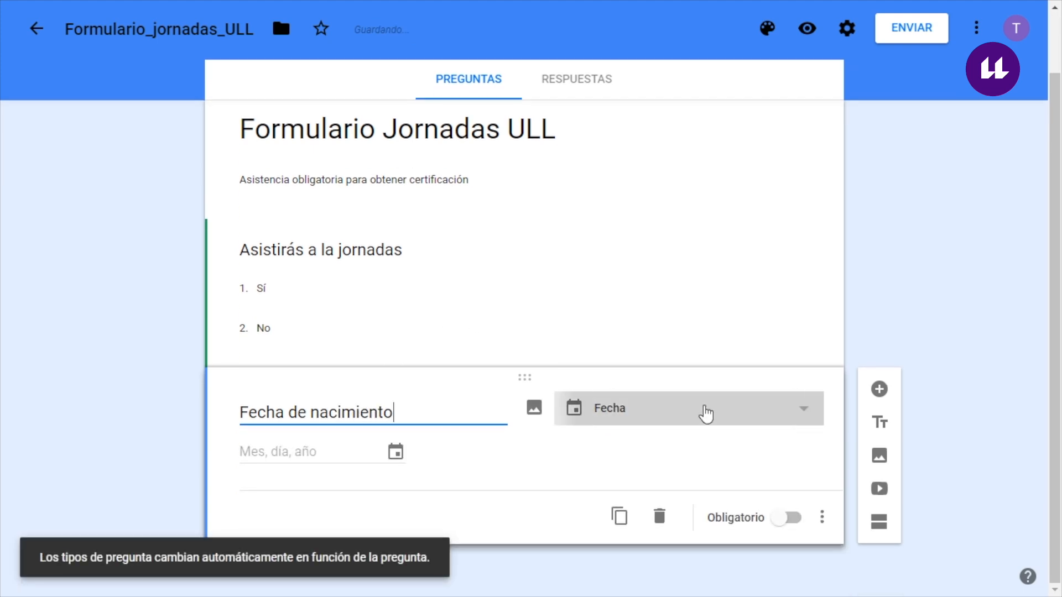
pyautogui.click(706, 413)
pyautogui.click(641, 412)
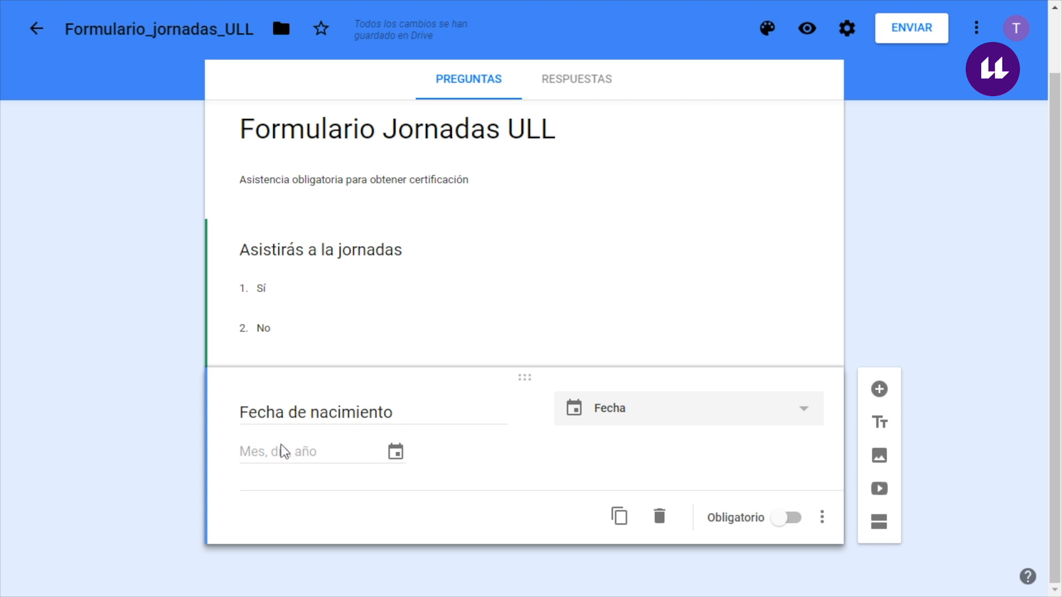
# Step: Move the "Fecha de nacimiento" question above the attendance question
pyautogui.click(520, 295)
pyautogui.click(532, 516)
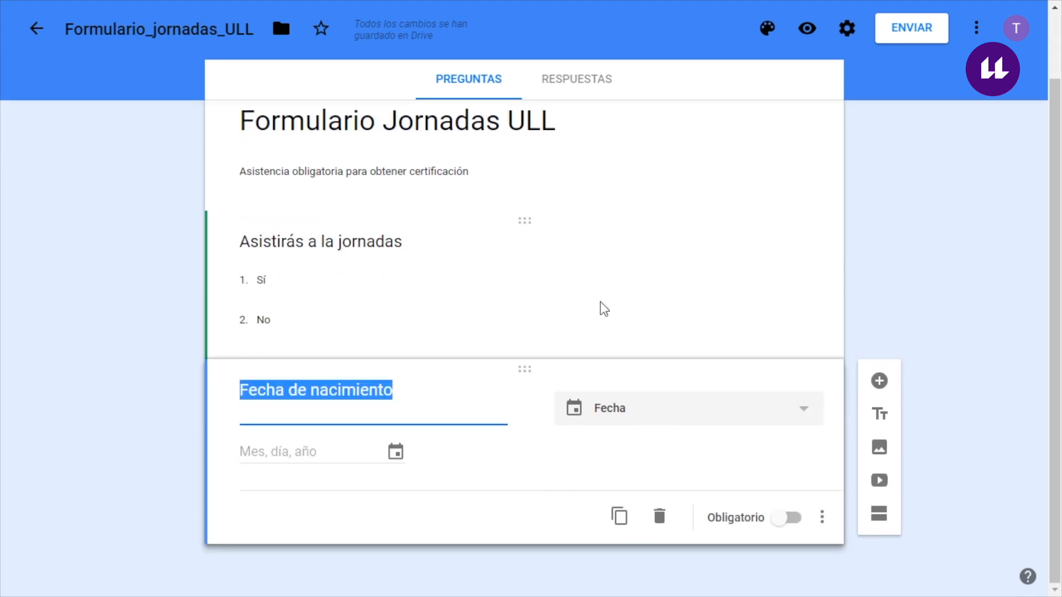
pyautogui.click(600, 308)
pyautogui.click(544, 498)
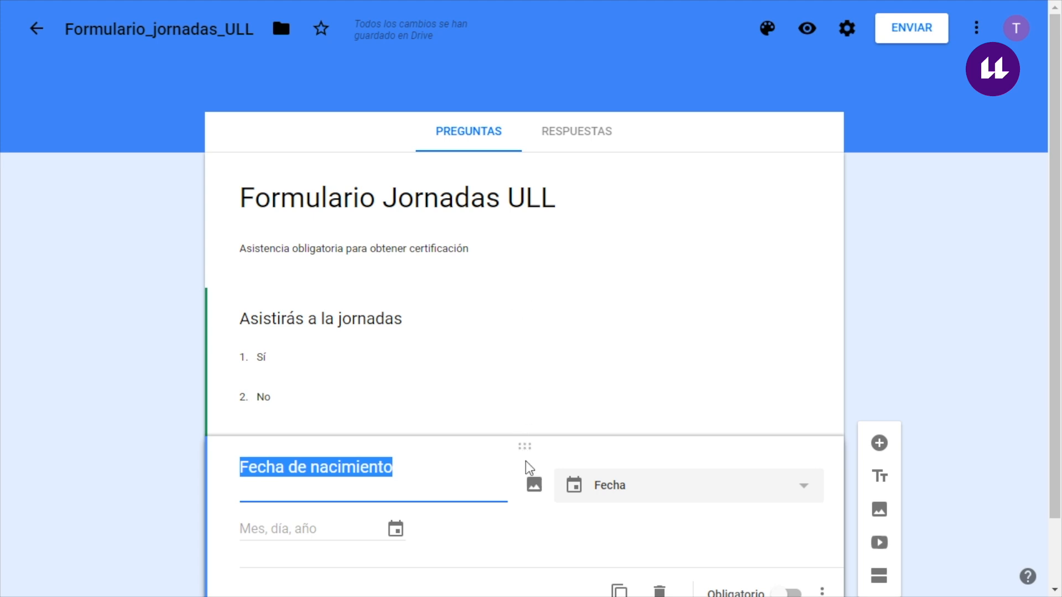
pyautogui.click(535, 530)
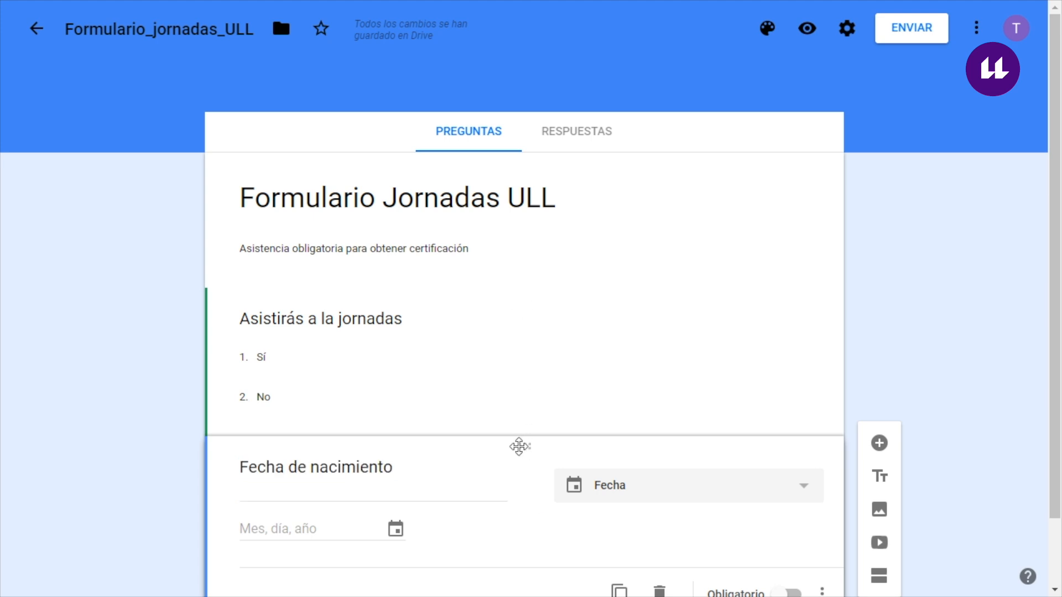
pyautogui.click(527, 387)
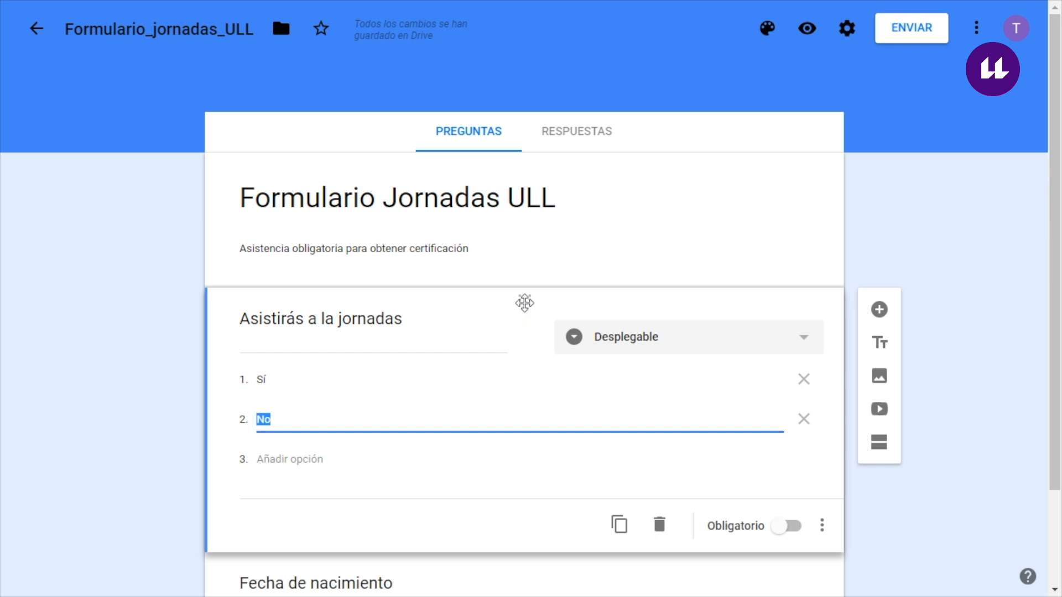
pyautogui.scroll(-2, 510, 447)
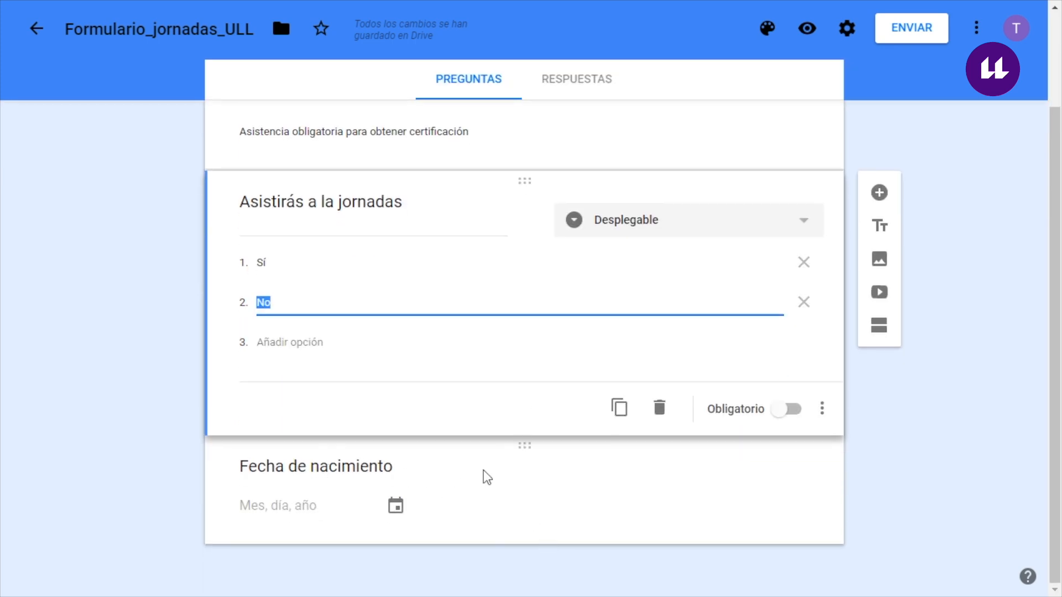
pyautogui.click(538, 486)
pyautogui.moveTo(526, 436); pyautogui.dragTo(536, 256)
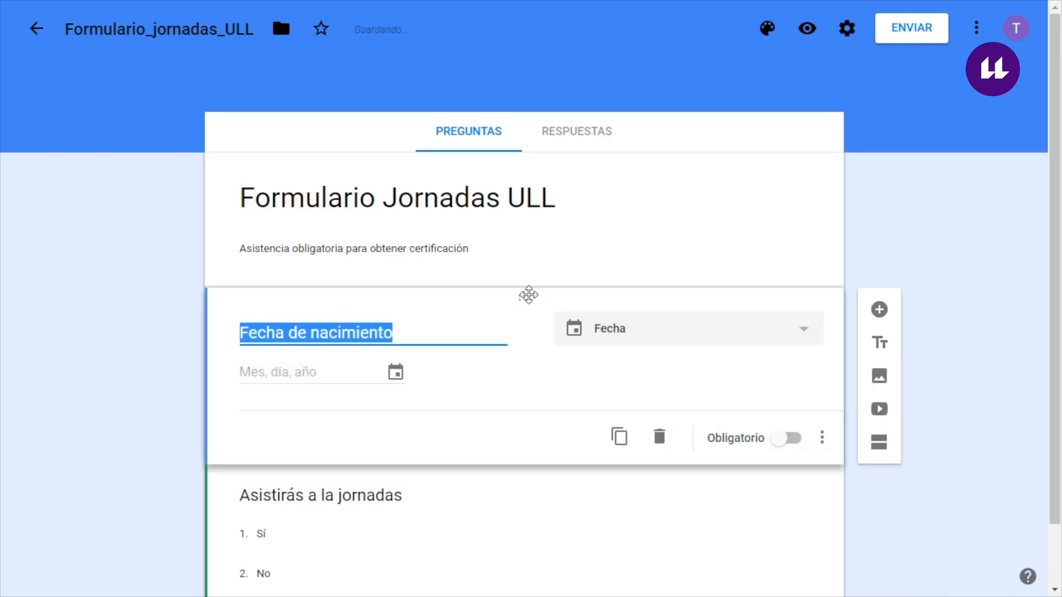
# Step: Make the "Fecha de nacimiento" question mandatory and select the attendance question
pyautogui.scroll(-2, 529, 299)
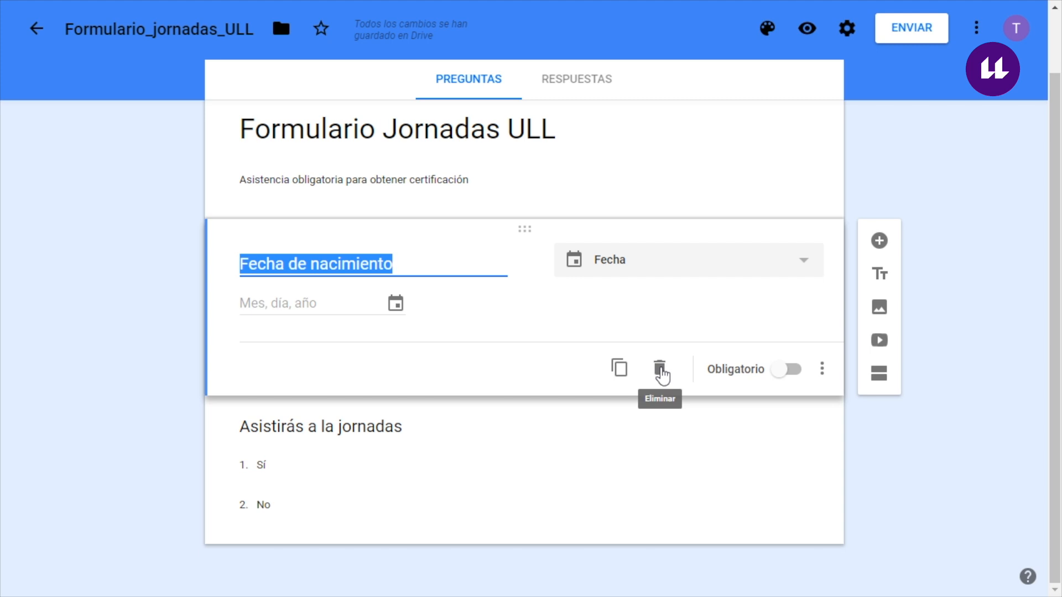
pyautogui.click(678, 461)
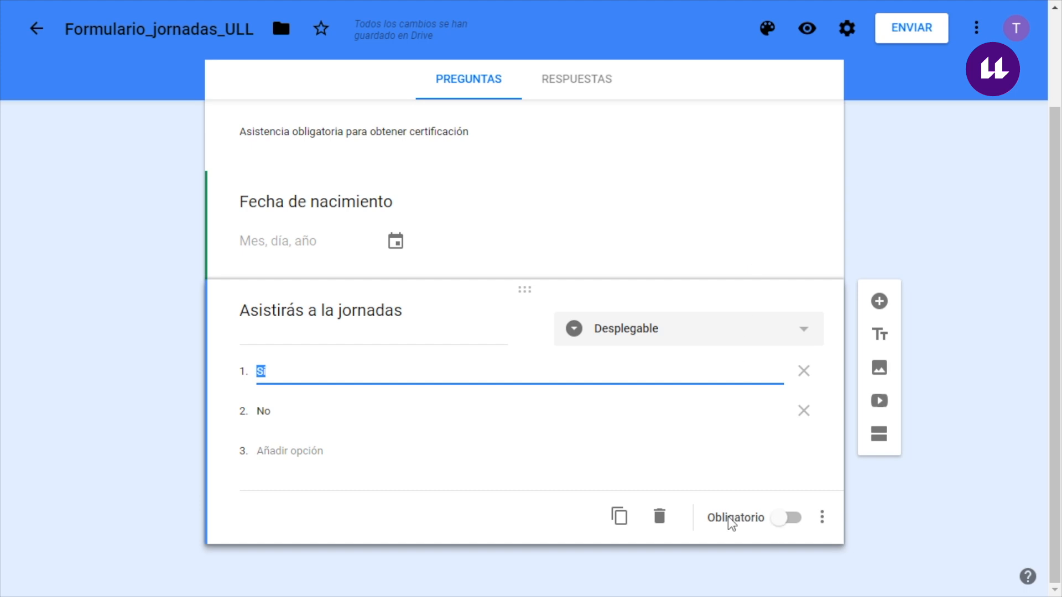
pyautogui.click(740, 263)
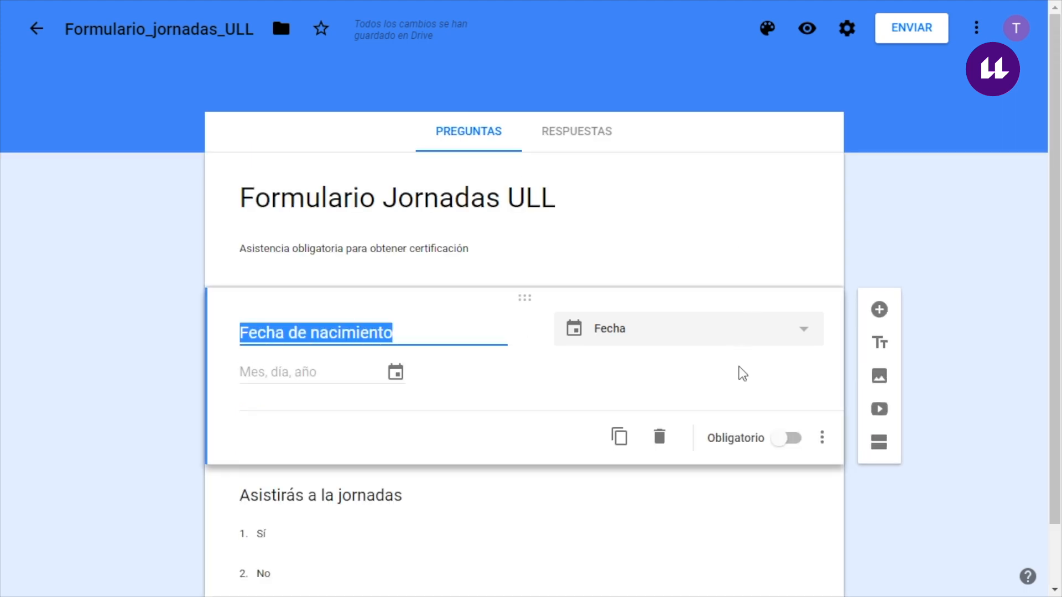
pyautogui.scroll(-1, 728, 443)
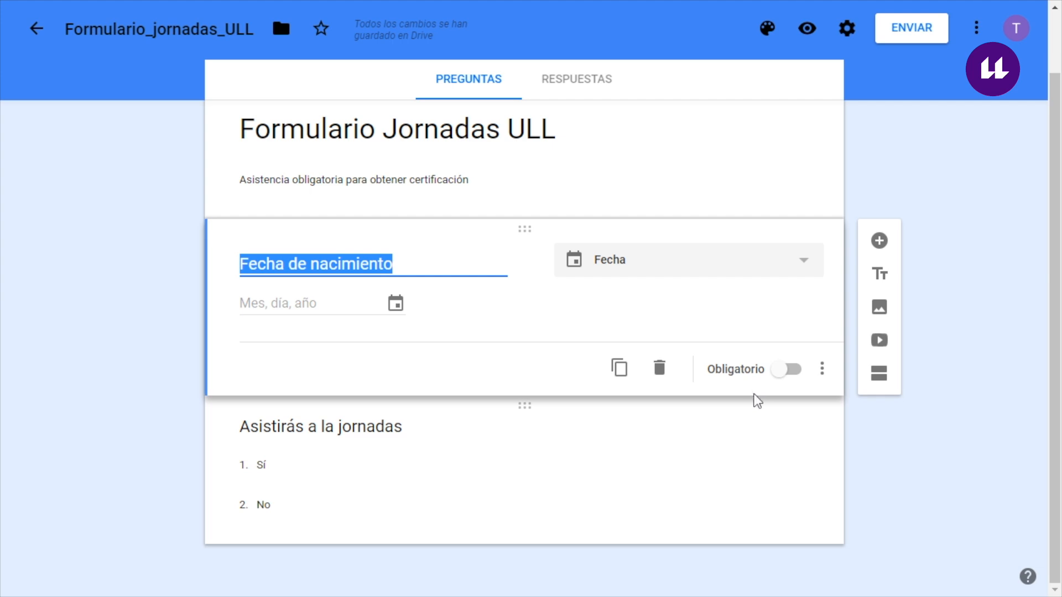
pyautogui.click(793, 379)
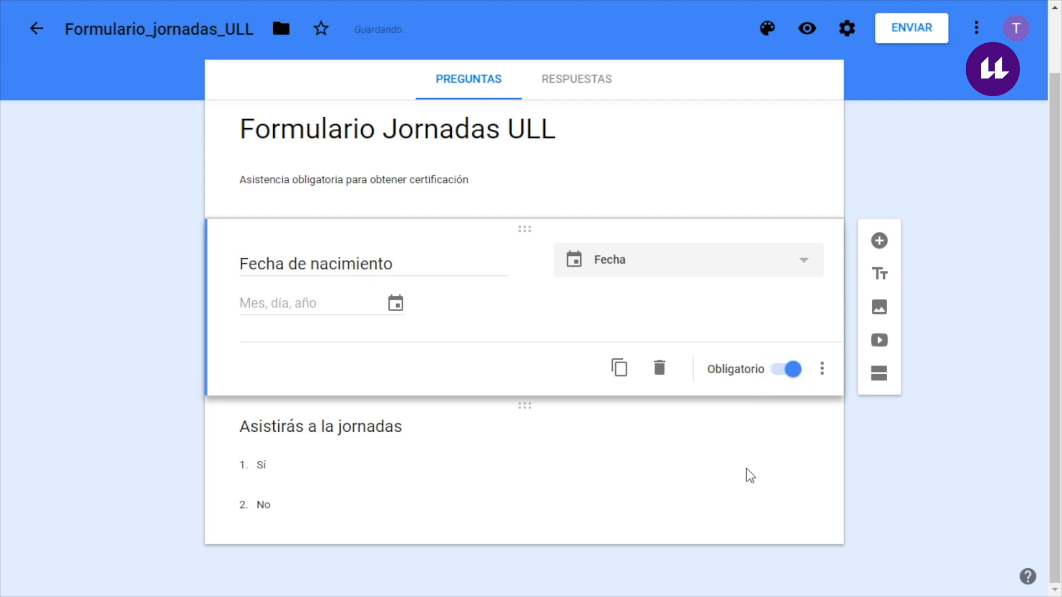
pyautogui.click(747, 469)
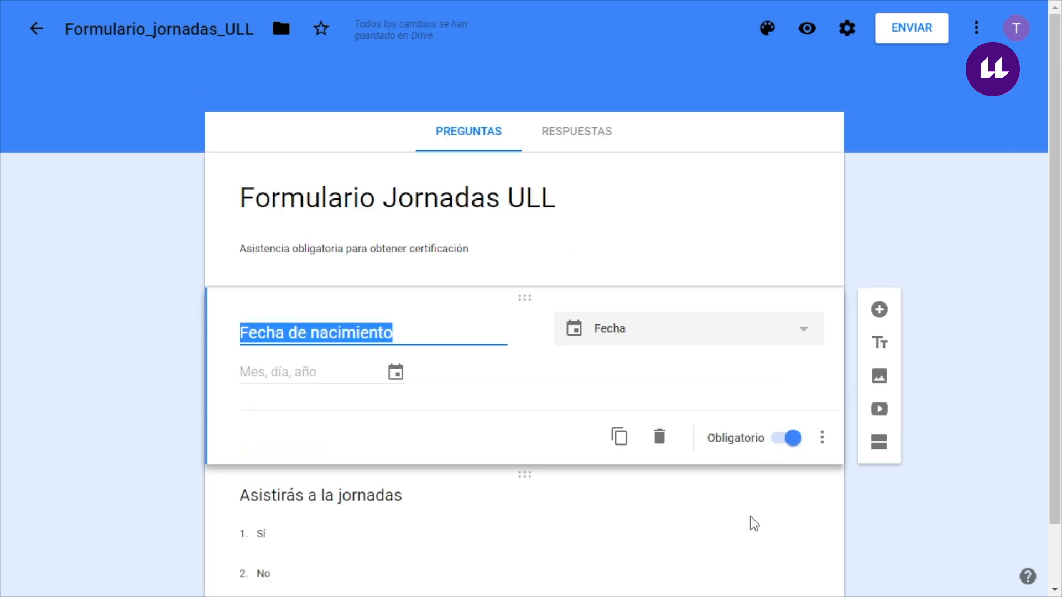
pyautogui.click(739, 523)
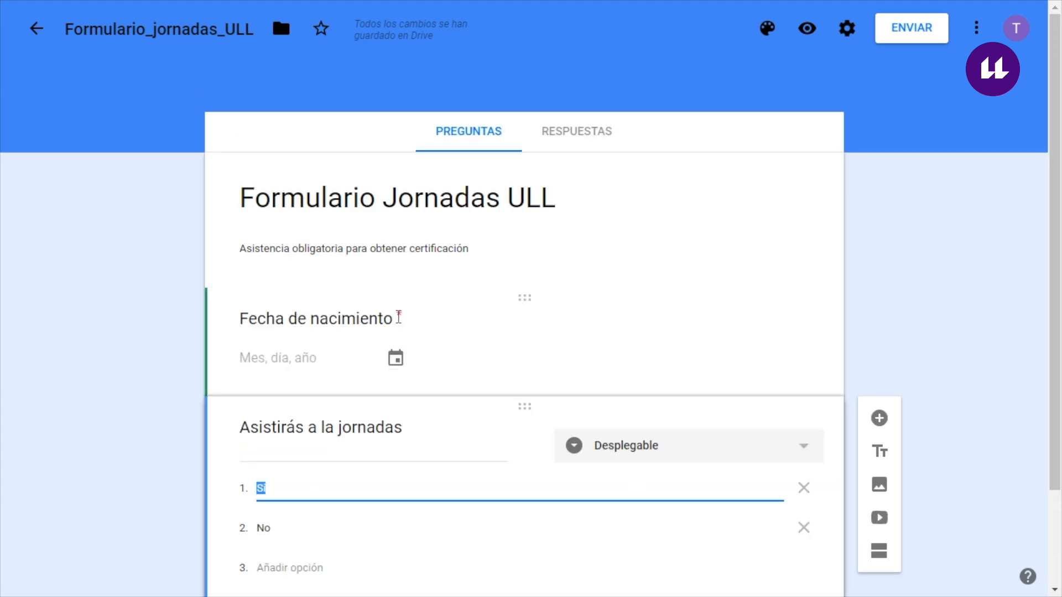
pyautogui.scroll(-2, 505, 396)
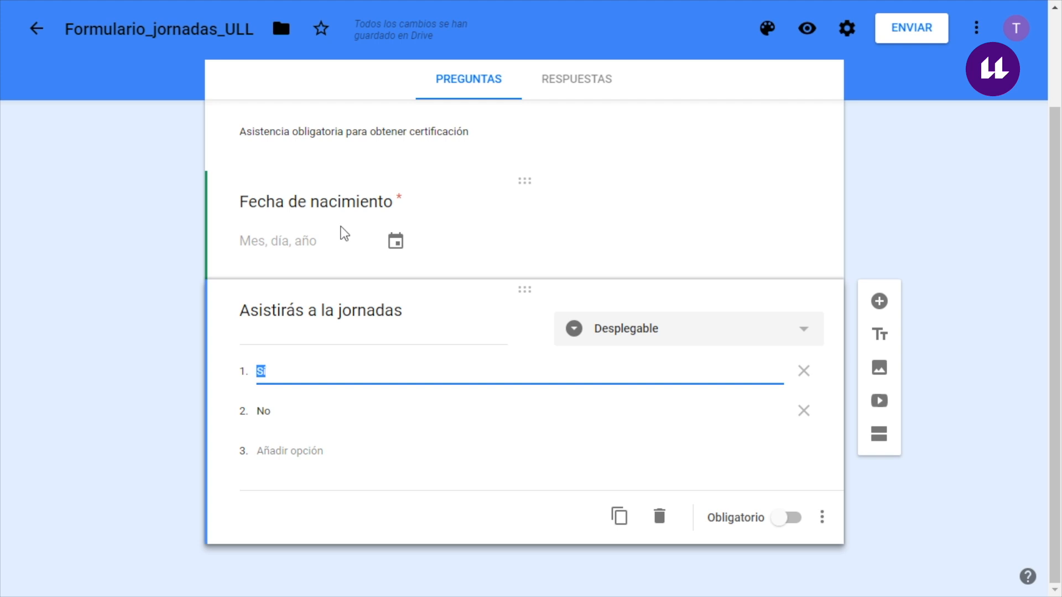
# Step: Examine the additional display options of the birth date question and of the attendance question
pyautogui.click(708, 248)
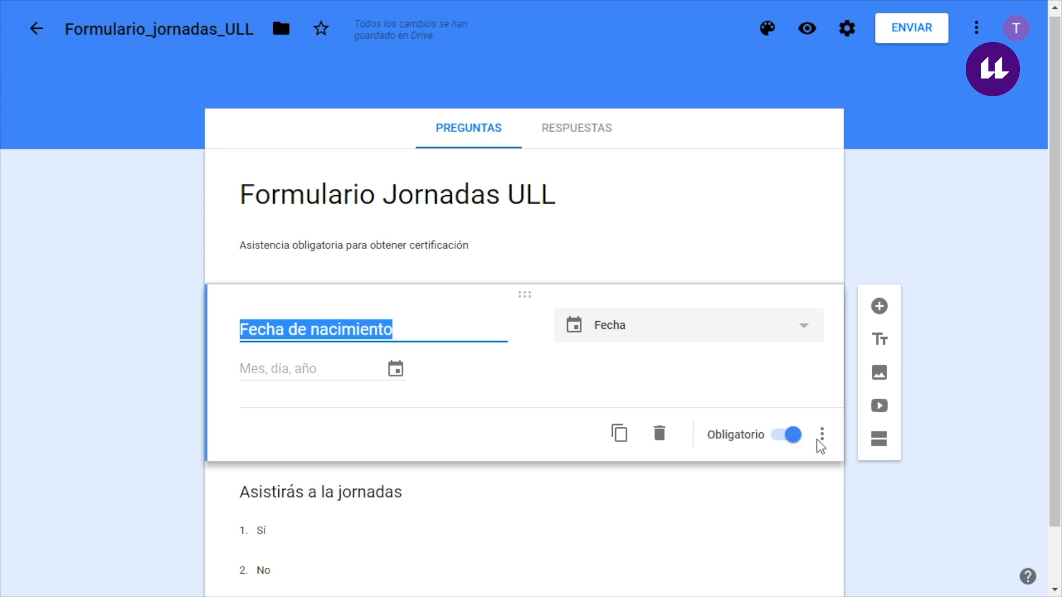
pyautogui.scroll(-2, 821, 442)
pyautogui.click(822, 369)
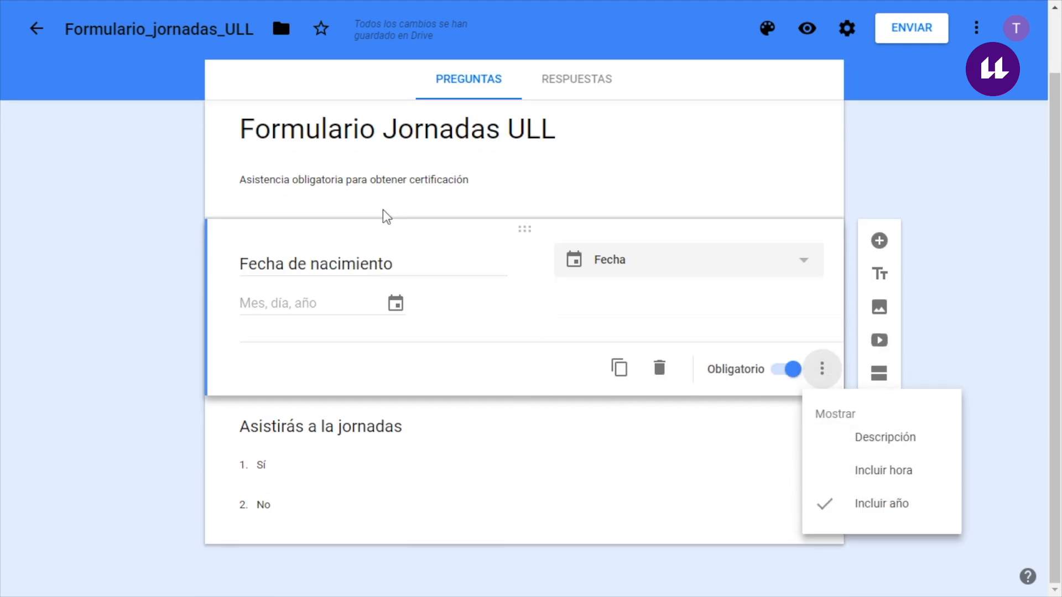
pyautogui.click(636, 500)
pyautogui.click(823, 565)
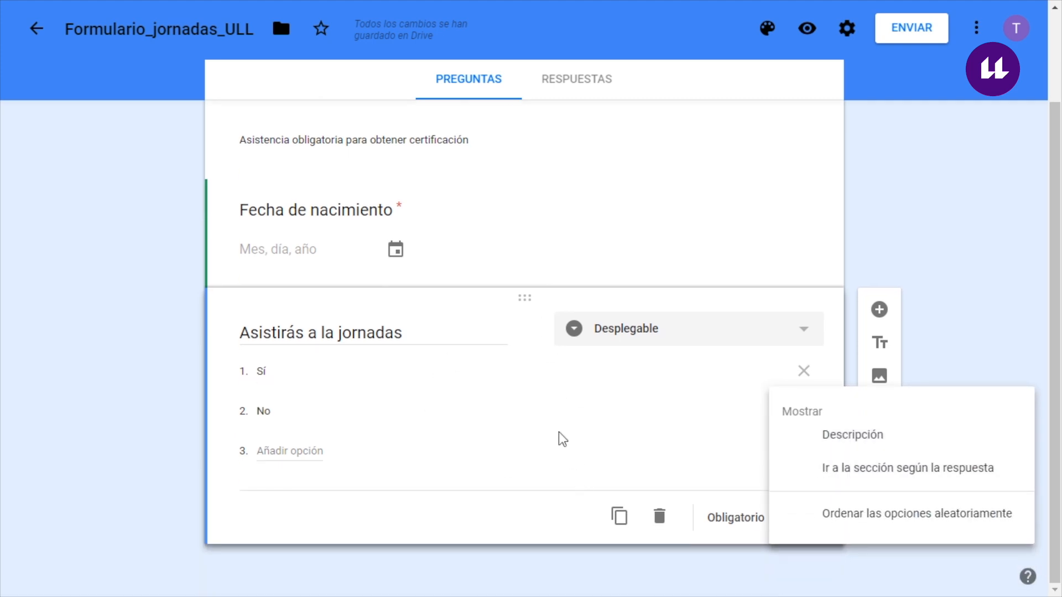
pyautogui.click(408, 520)
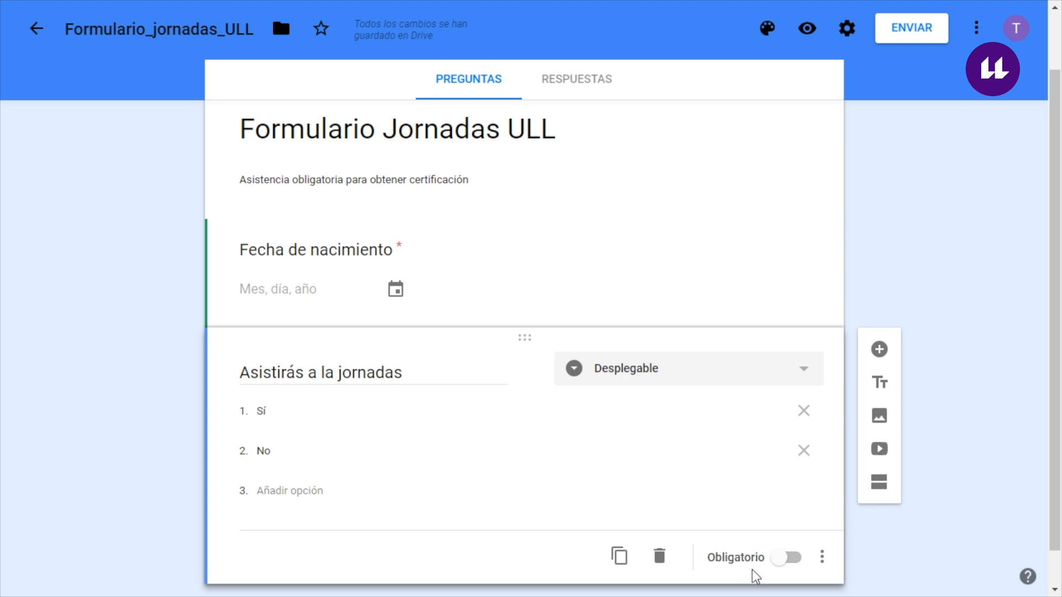
# Step: Preview the form and try to submit it with the mandatory birth date left blank
pyautogui.click(808, 29)
pyautogui.scroll(-3, 646, 271)
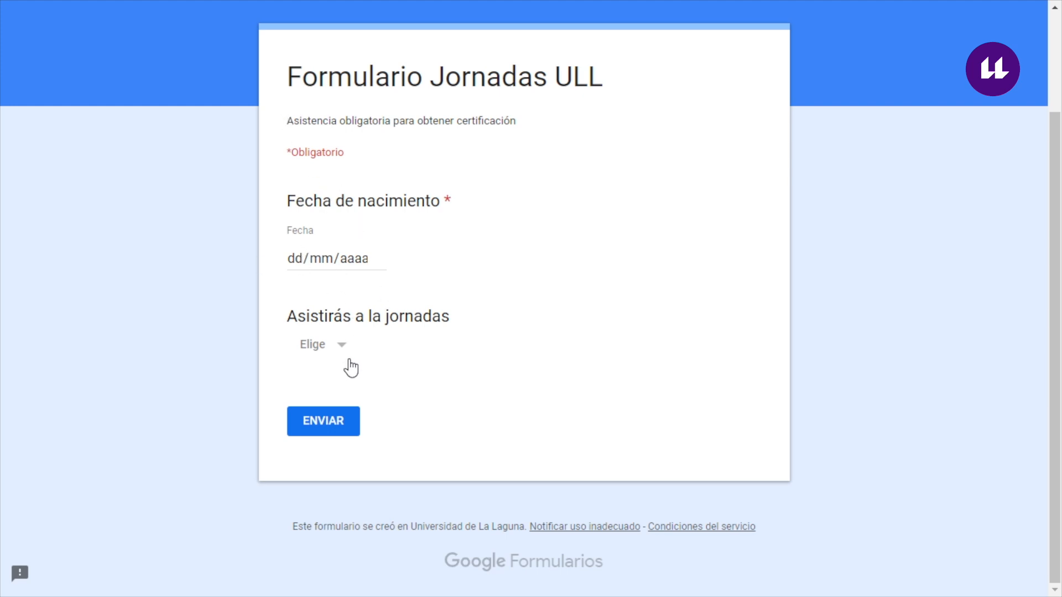
pyautogui.click(331, 423)
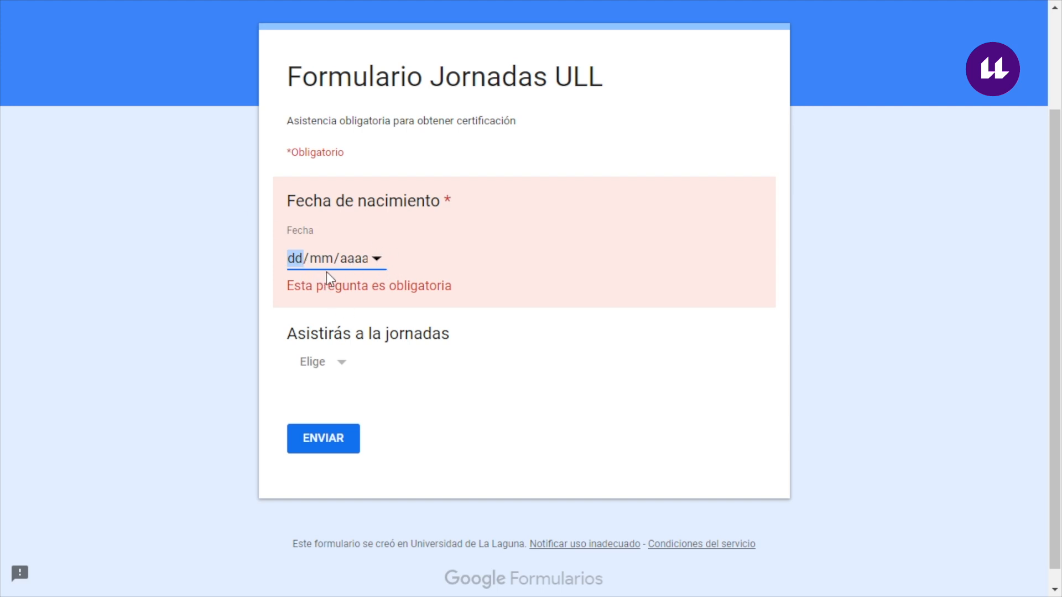
# Step: Fill in the mandatory "Fecha de nacimiento" field of the previewed form with a sample date of birth
pyautogui.click(372, 262)
pyautogui.click(374, 260)
pyautogui.click(375, 259)
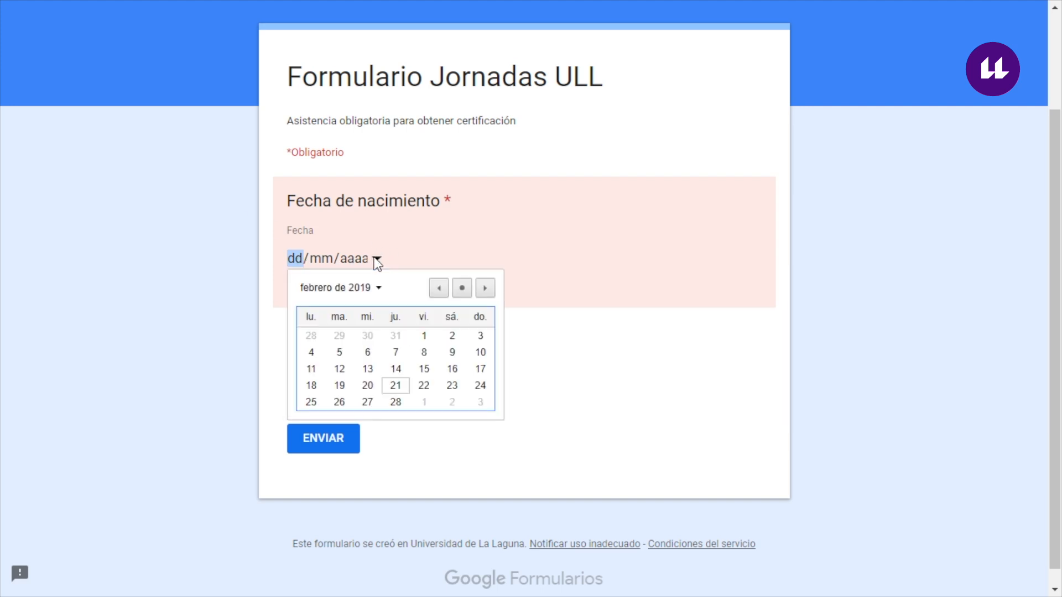
pyautogui.click(374, 291)
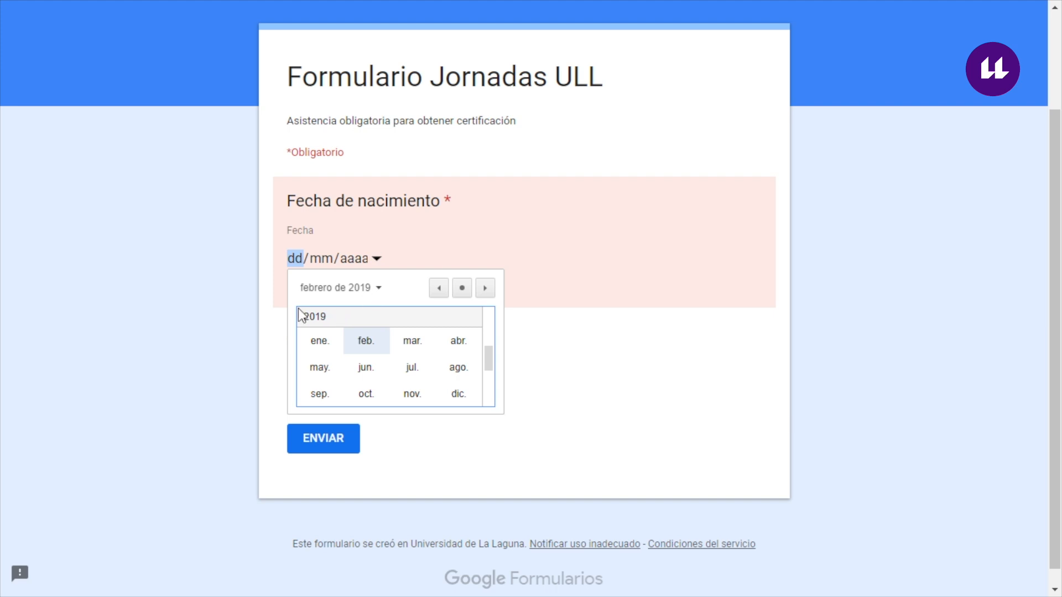
pyautogui.scroll(-3, 343, 365)
pyautogui.scroll(5, 340, 364)
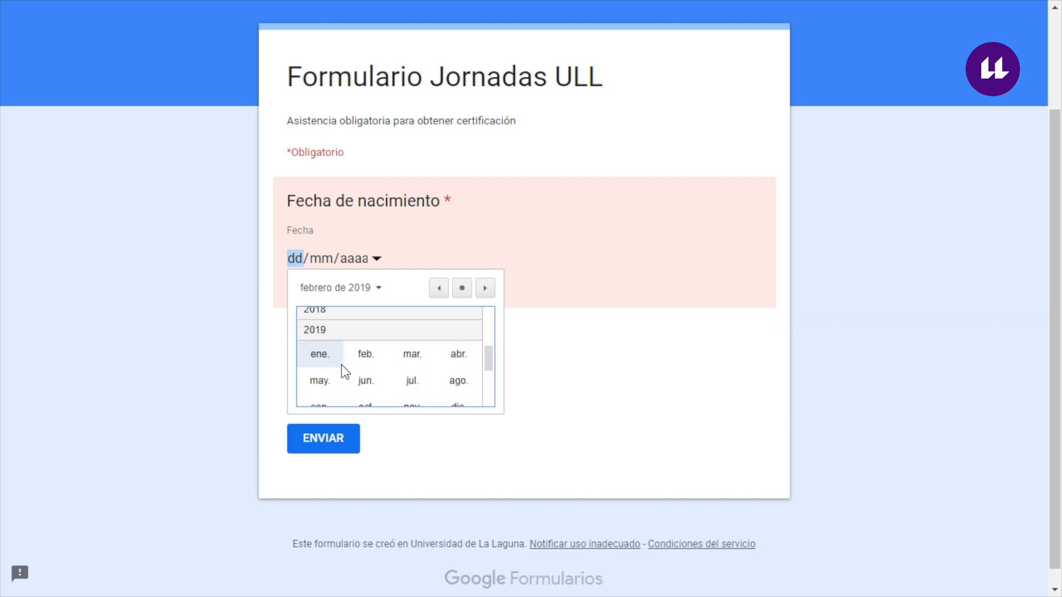
pyautogui.scroll(5, 358, 356)
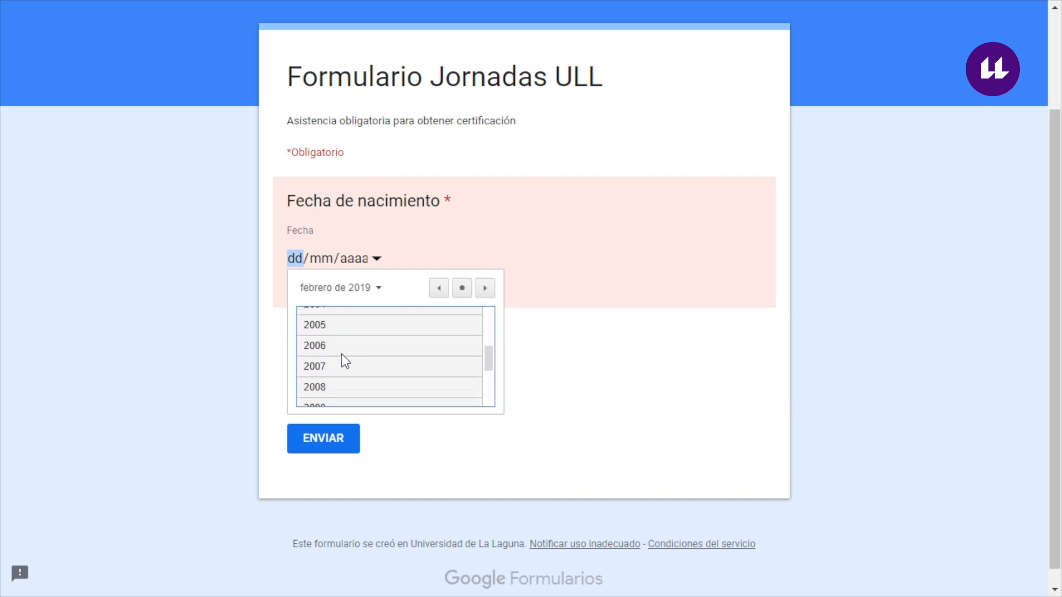
pyautogui.scroll(4, 340, 354)
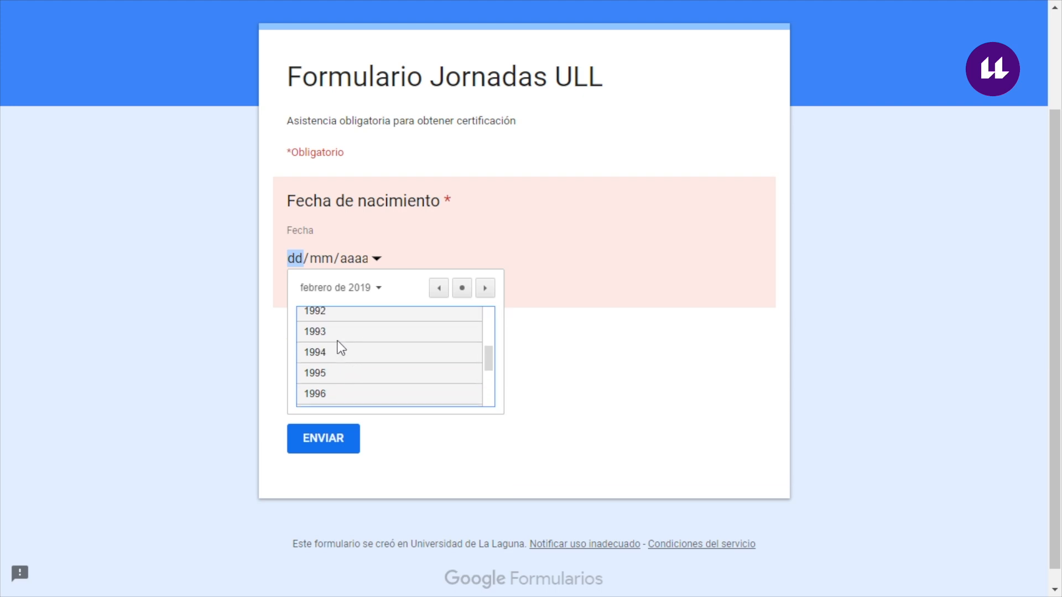
pyautogui.click(328, 344)
pyautogui.click(364, 341)
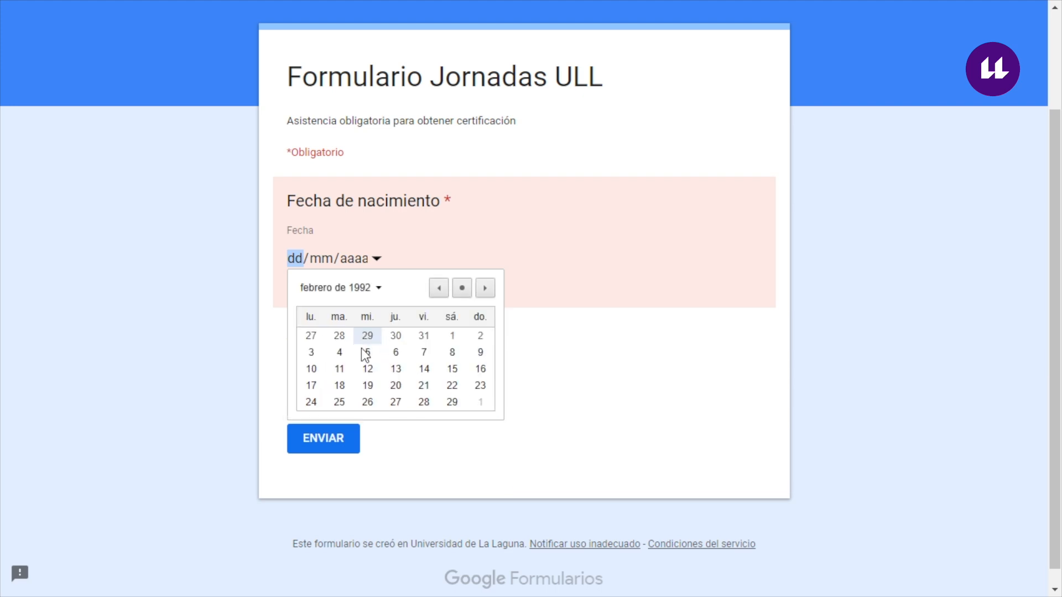
pyautogui.click(339, 354)
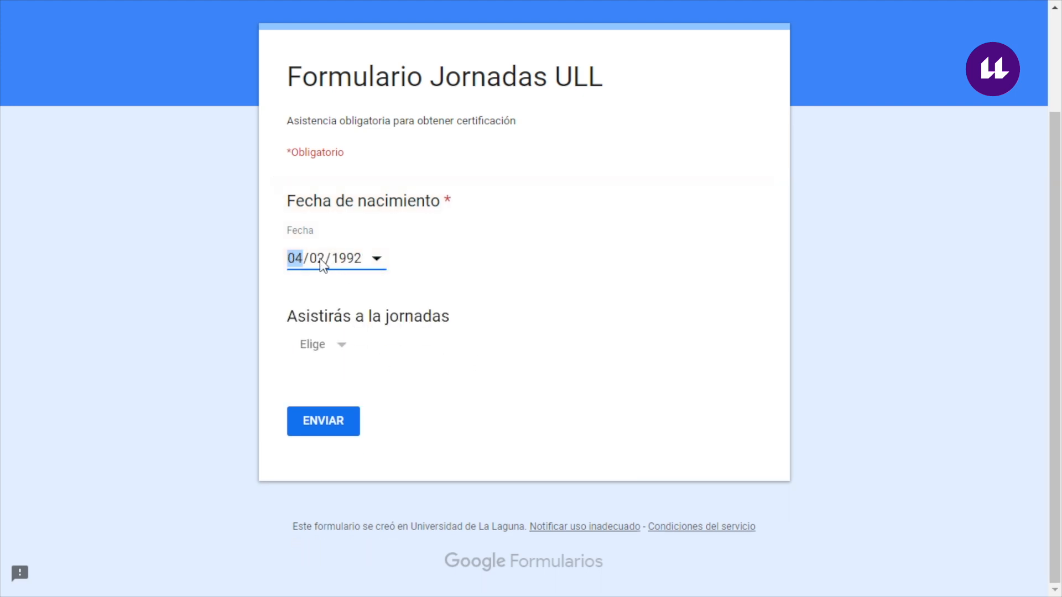
pyautogui.write('03')
pyautogui.click(509, 354)
# Step: Answer "Sí" to the attendance question, submit the form and open a new blank response
pyautogui.click(348, 349)
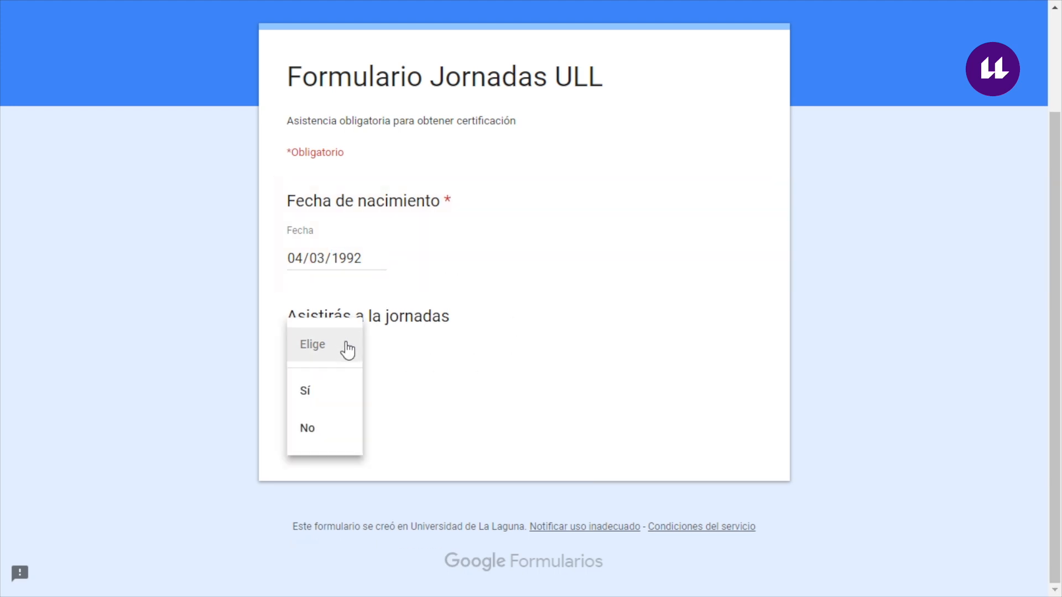
pyautogui.click(313, 403)
pyautogui.click(333, 419)
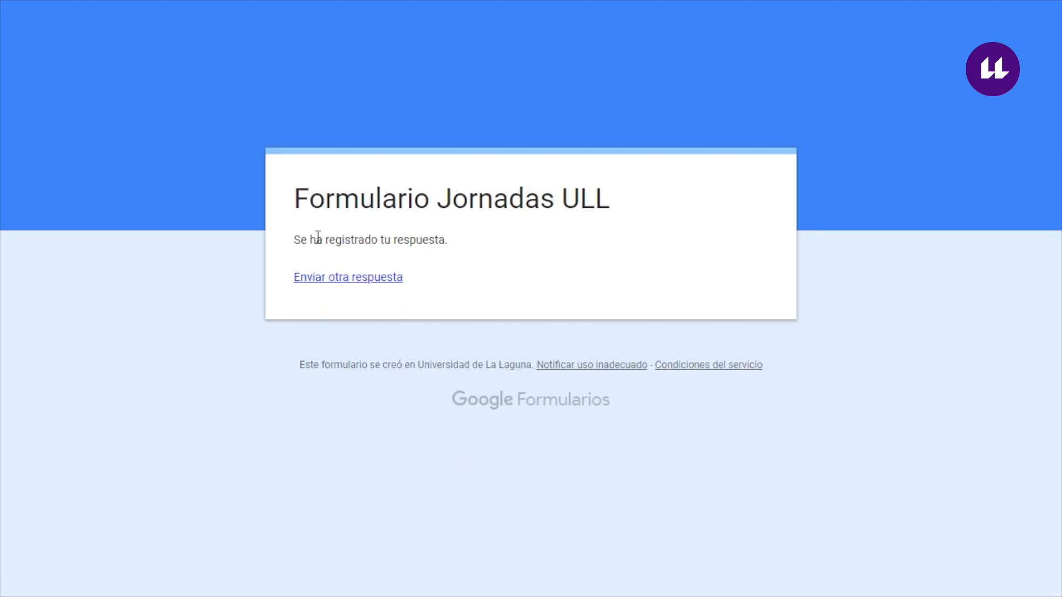
pyautogui.click(332, 279)
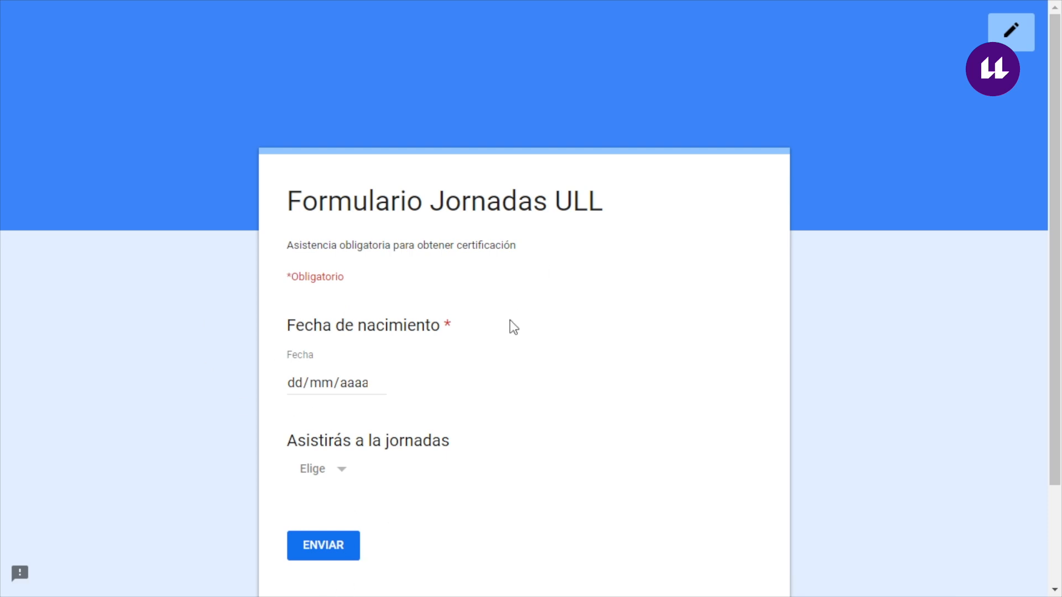
# Step: Return to editing the form and examine the summary of the submitted responses for both questions
pyautogui.click(1002, 40)
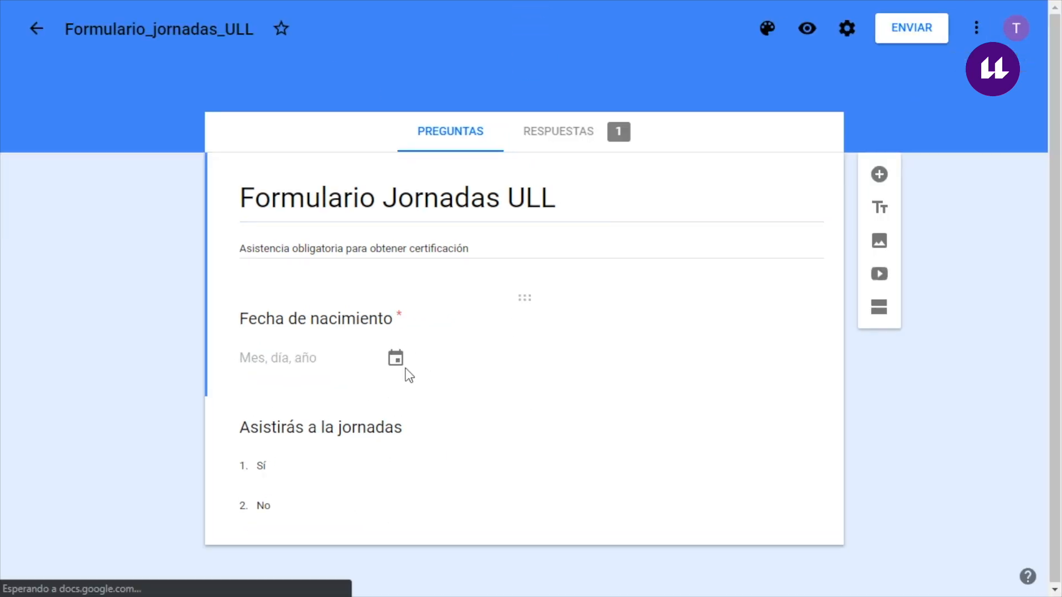
pyautogui.click(564, 146)
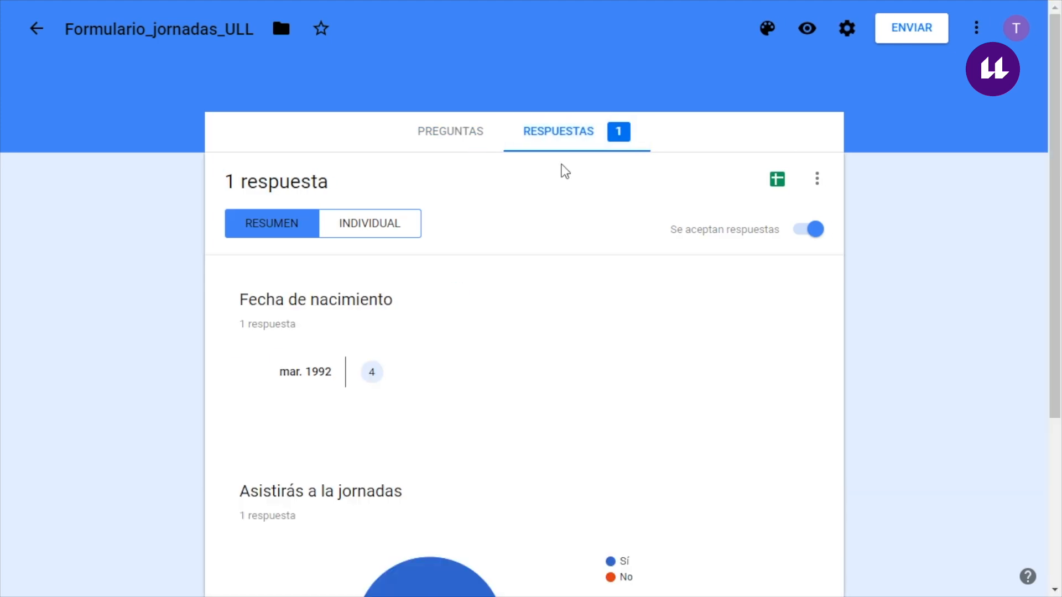
pyautogui.scroll(-2, 552, 221)
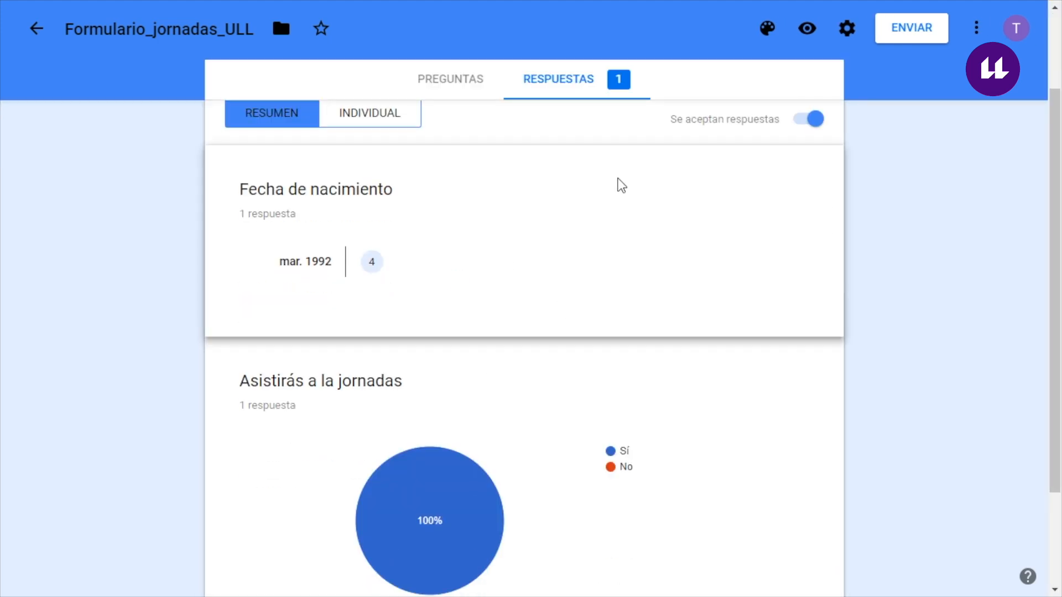
pyautogui.scroll(-3, 616, 207)
pyautogui.scroll(3, 615, 207)
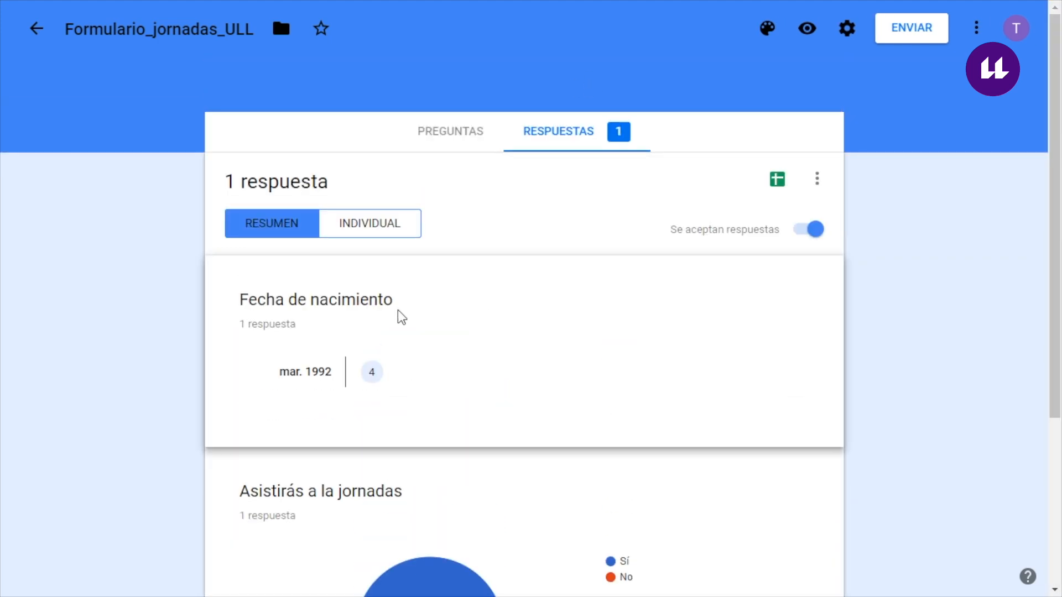
pyautogui.scroll(-3, 398, 315)
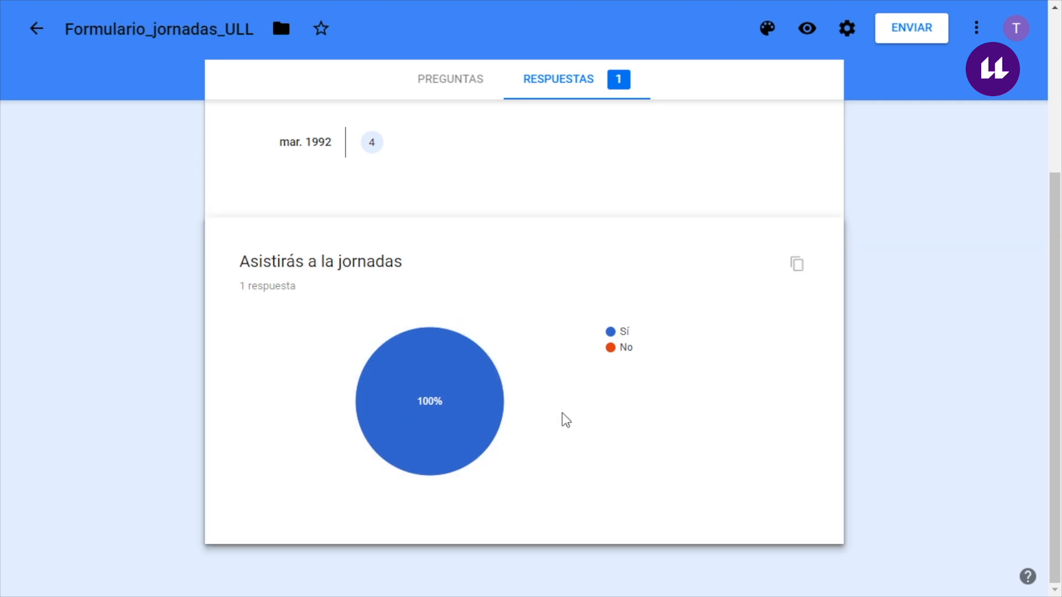
pyautogui.scroll(3, 696, 459)
pyautogui.scroll(-3, 666, 422)
pyautogui.scroll(4, 510, 418)
pyautogui.scroll(-4, 500, 342)
pyautogui.scroll(4, 545, 449)
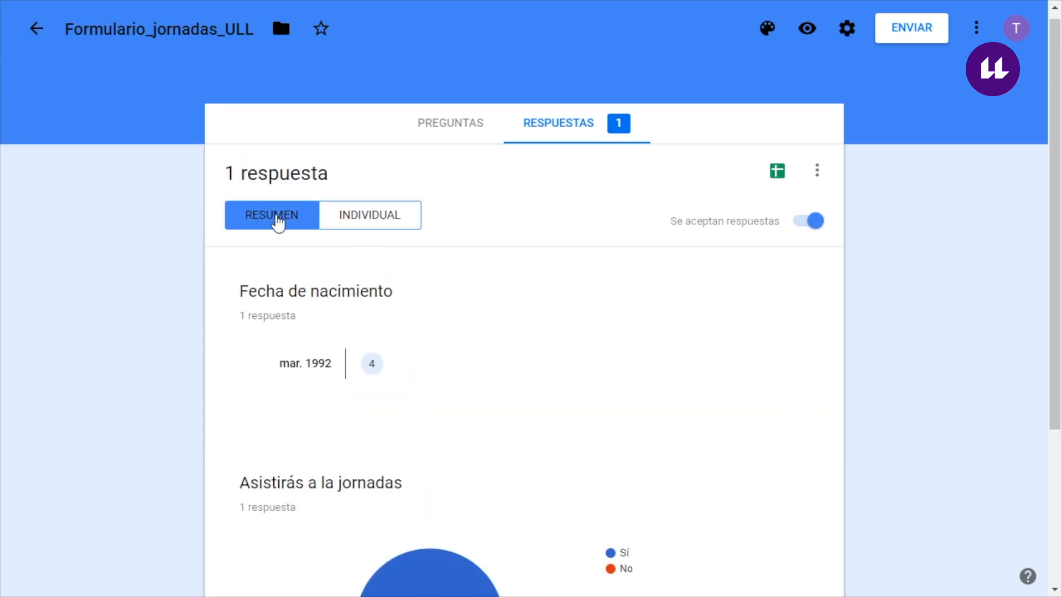
# Step: Examine the submitted answers as an individual response, including its navigation, print and delete options
pyautogui.click(357, 215)
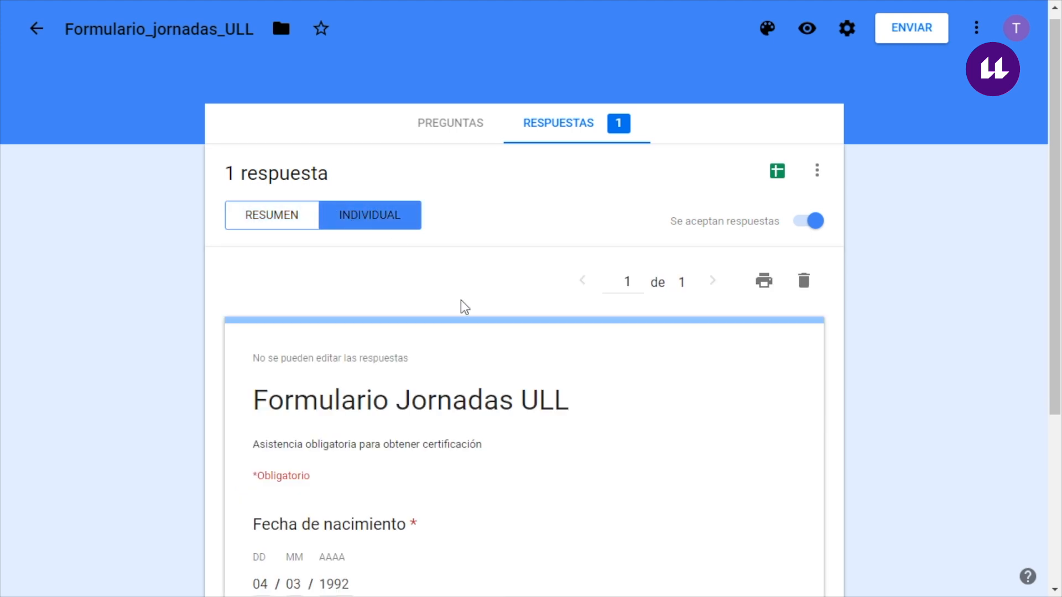
pyautogui.scroll(-4, 464, 307)
pyautogui.scroll(2, 609, 370)
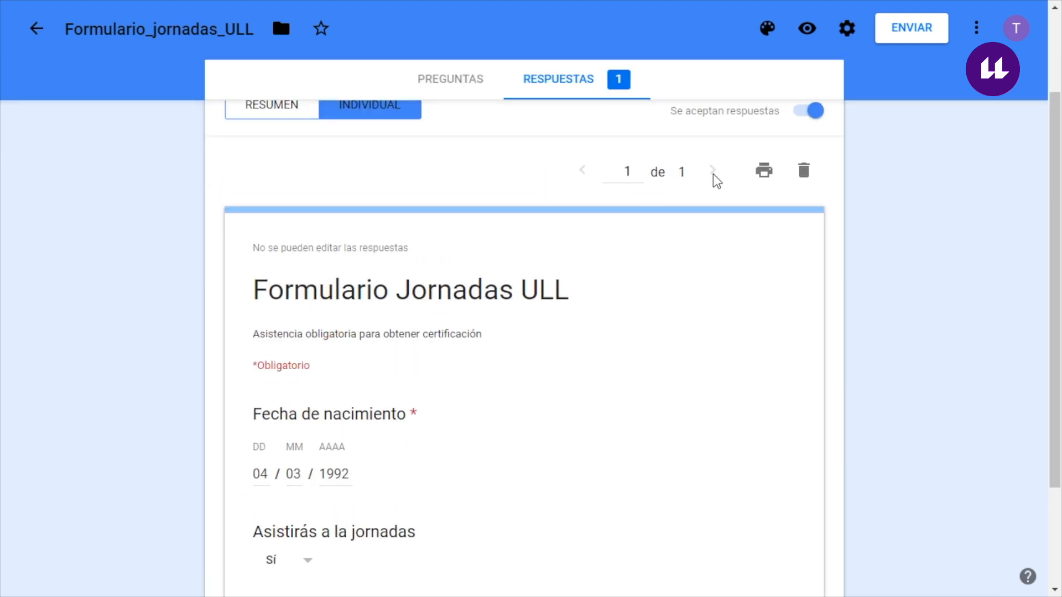
pyautogui.click(634, 174)
pyautogui.click(713, 172)
pyautogui.scroll(-2, 400, 269)
pyautogui.scroll(4, 541, 432)
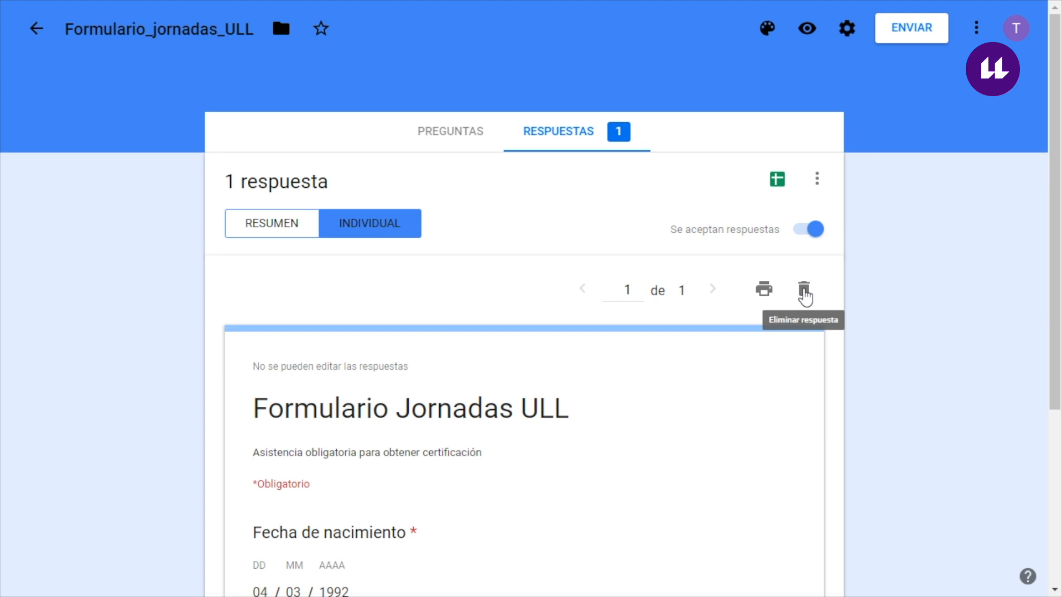
pyautogui.scroll(-4, 541, 376)
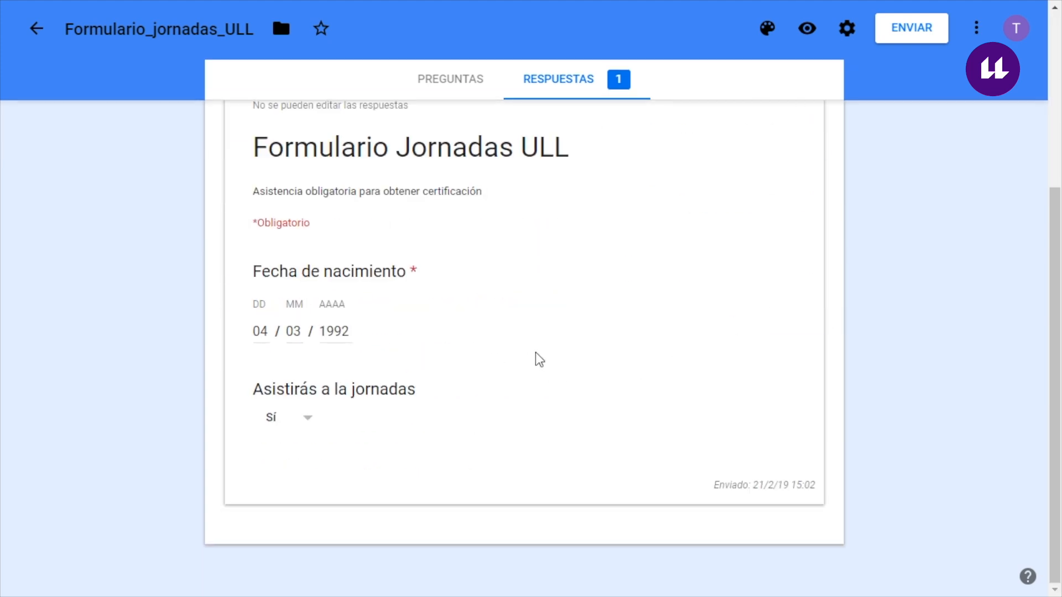
pyautogui.scroll(4, 576, 394)
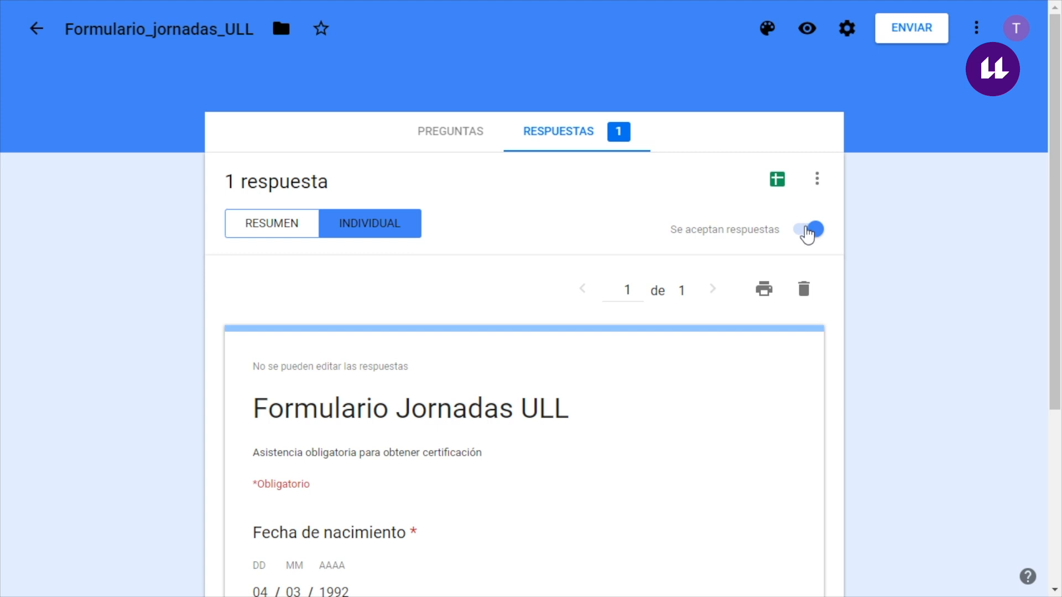
# Step: Stop the form from accepting responses and re-enable response collection
pyautogui.click(807, 233)
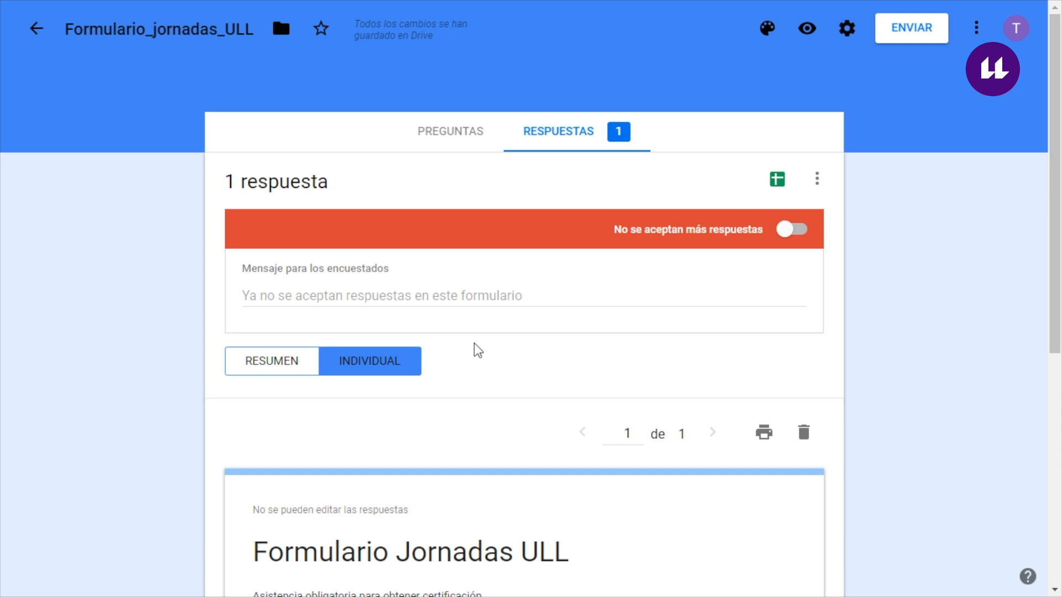
pyautogui.click(800, 229)
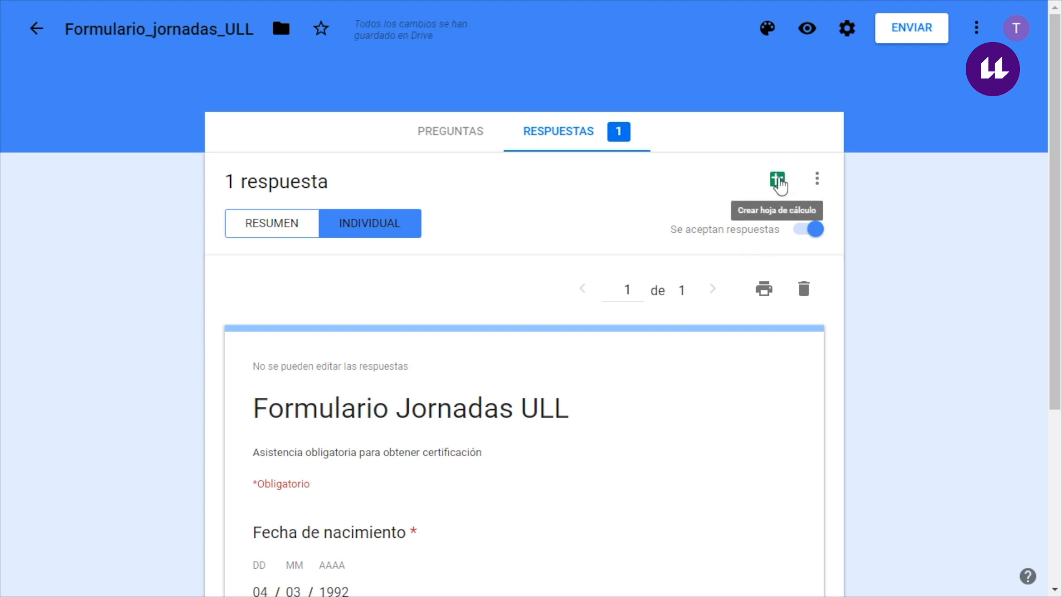
# Step: Choose a newly created spreadsheet as the destination for the form responses, after checking the existing-spreadsheet option
pyautogui.click(778, 184)
pyautogui.click(780, 187)
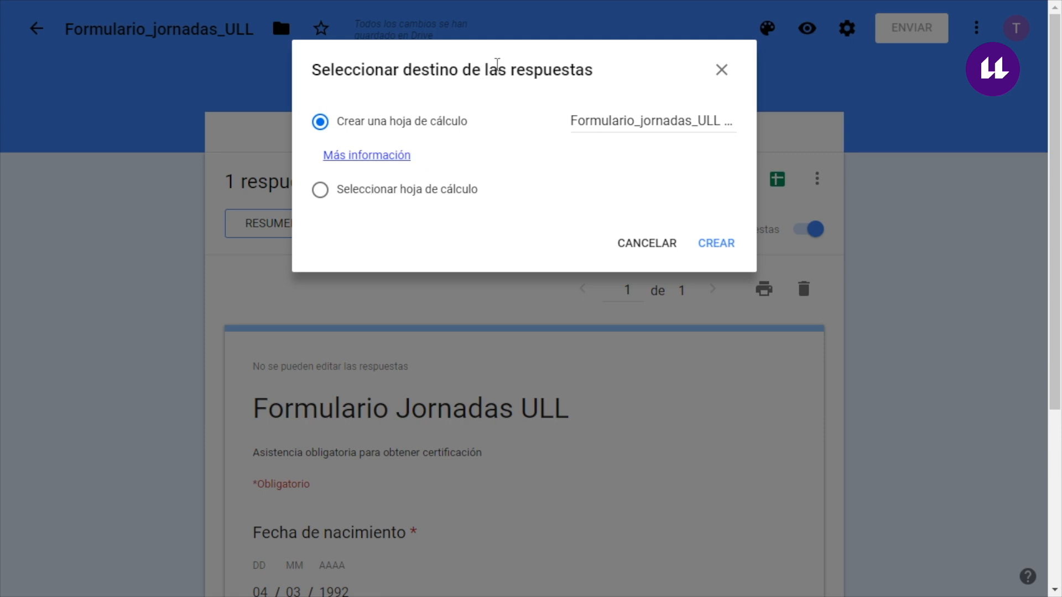
pyautogui.click(350, 191)
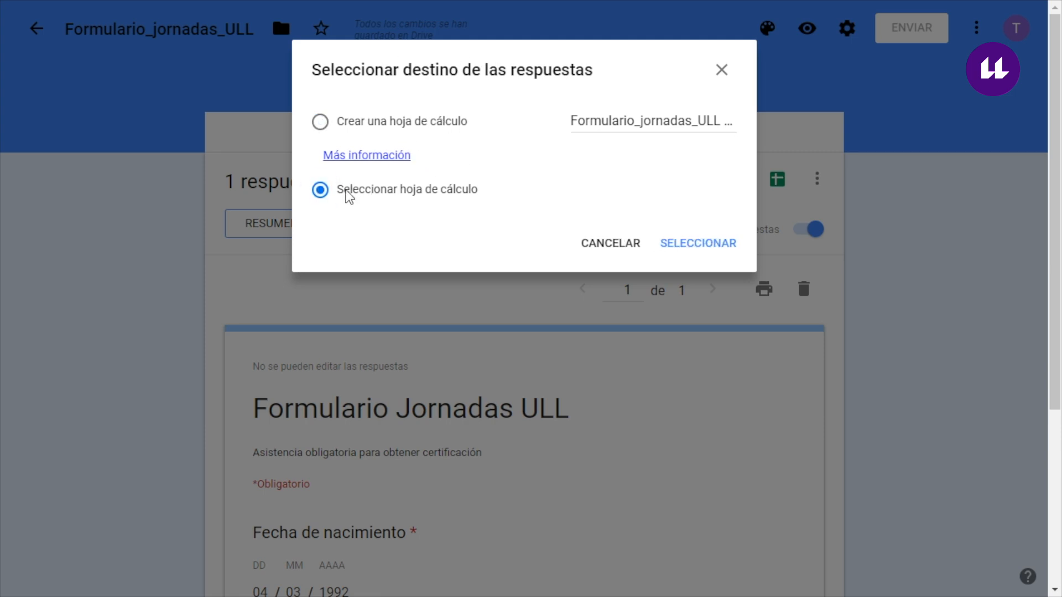
pyautogui.click(365, 122)
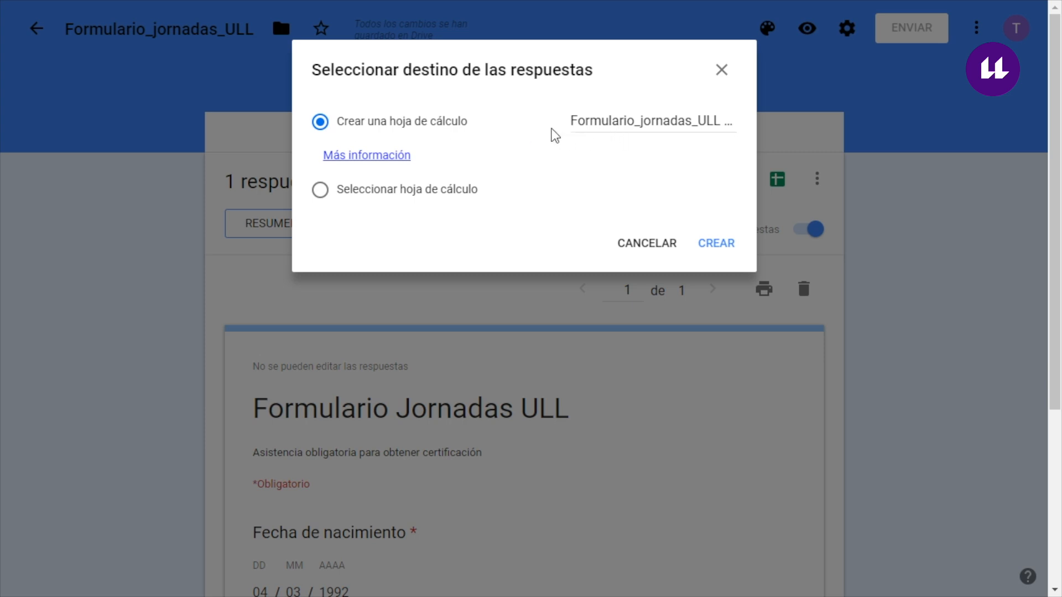
# Step: Name the new response spreadsheet "Respuestas_jornadas" and create it
pyautogui.moveTo(593, 123); pyautogui.dragTo(805, 124)
pyautogui.moveTo(690, 125); pyautogui.dragTo(467, 140)
pyautogui.click(616, 117)
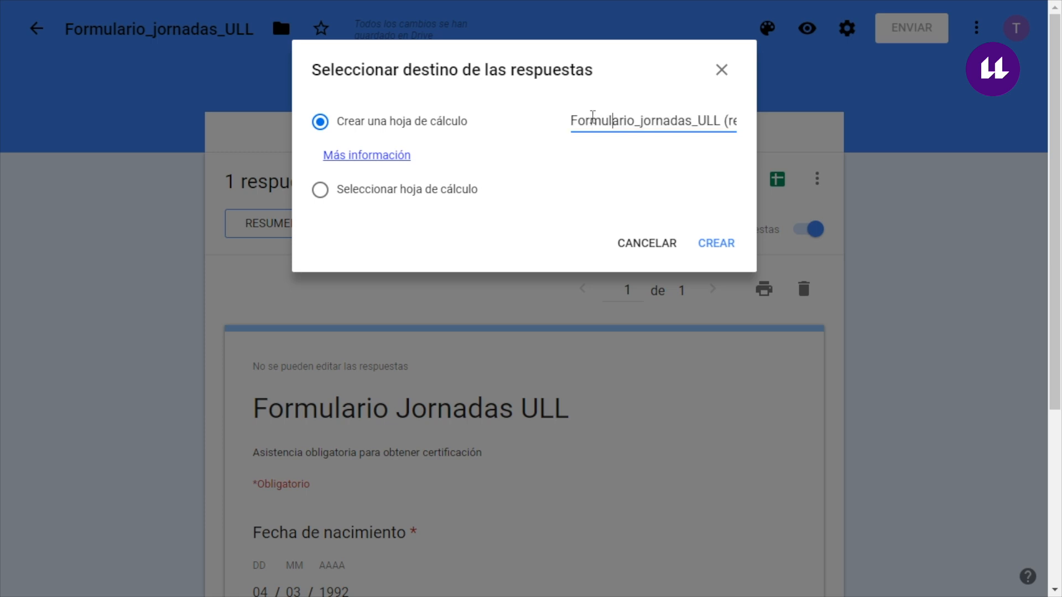
pyautogui.moveTo(575, 120); pyautogui.dragTo(916, 125)
pyautogui.press('BackSpace')
pyautogui.press('BackSpace')
pyautogui.write('Respuesta')
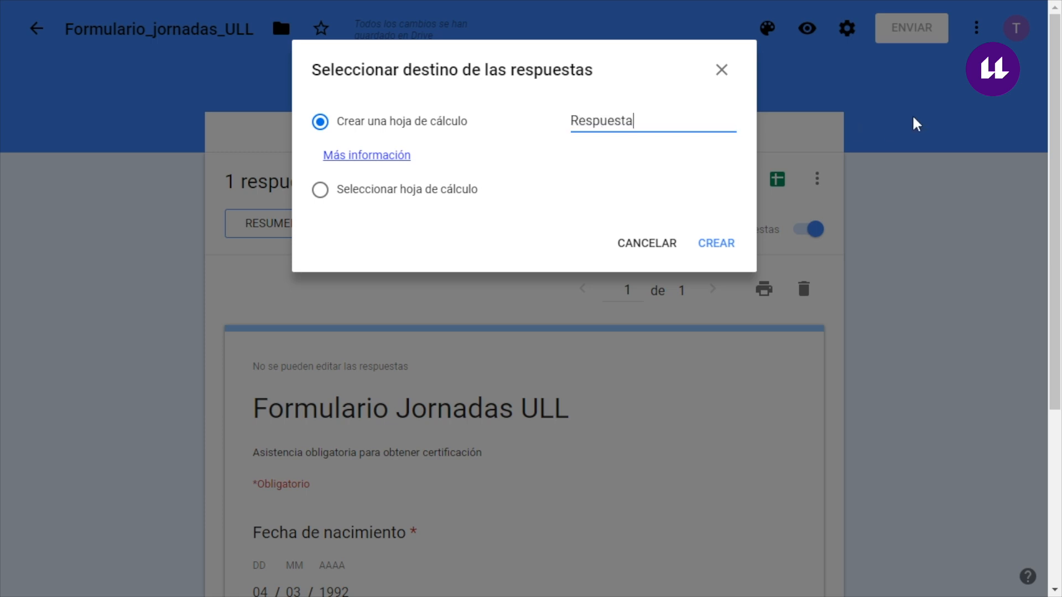
pyautogui.write('s_ornadas')
pyautogui.press('Left')
pyautogui.press('Left')
pyautogui.press('Left')
pyautogui.press('Left')
pyautogui.press('Left')
pyautogui.press('Left')
pyautogui.write('j')
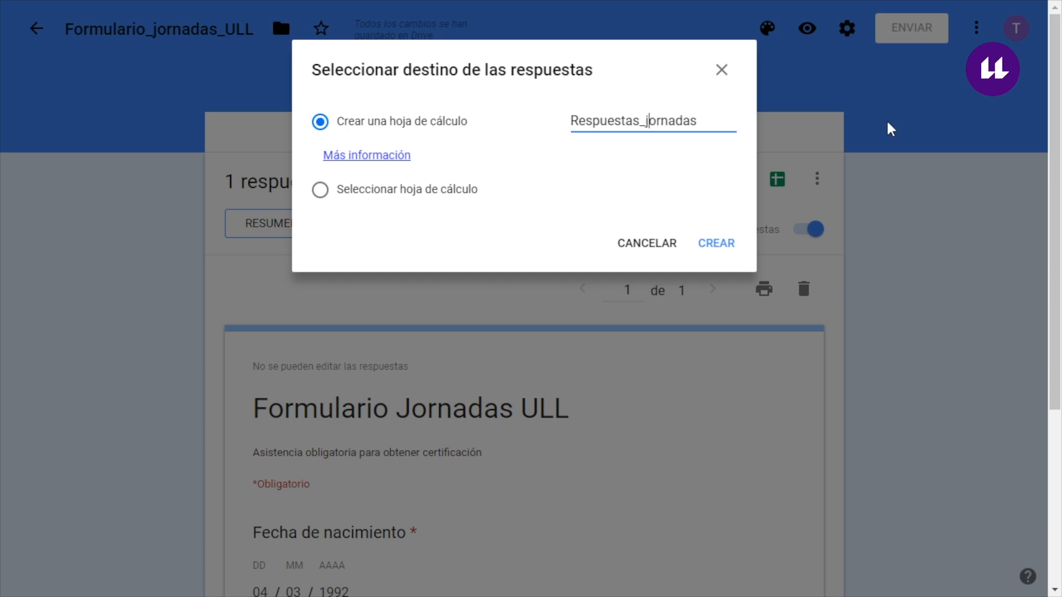
pyautogui.click(716, 244)
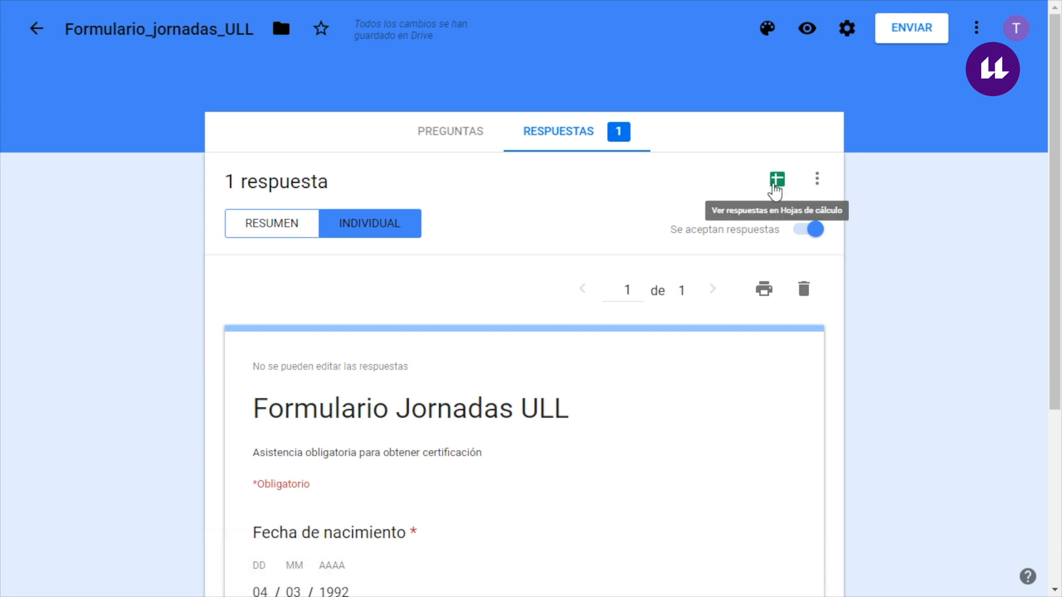
# Step: Open the Respuestas_jornadas spreadsheet in Google Sheets and examine the timestamp, birth date and attendance columns
pyautogui.click(775, 190)
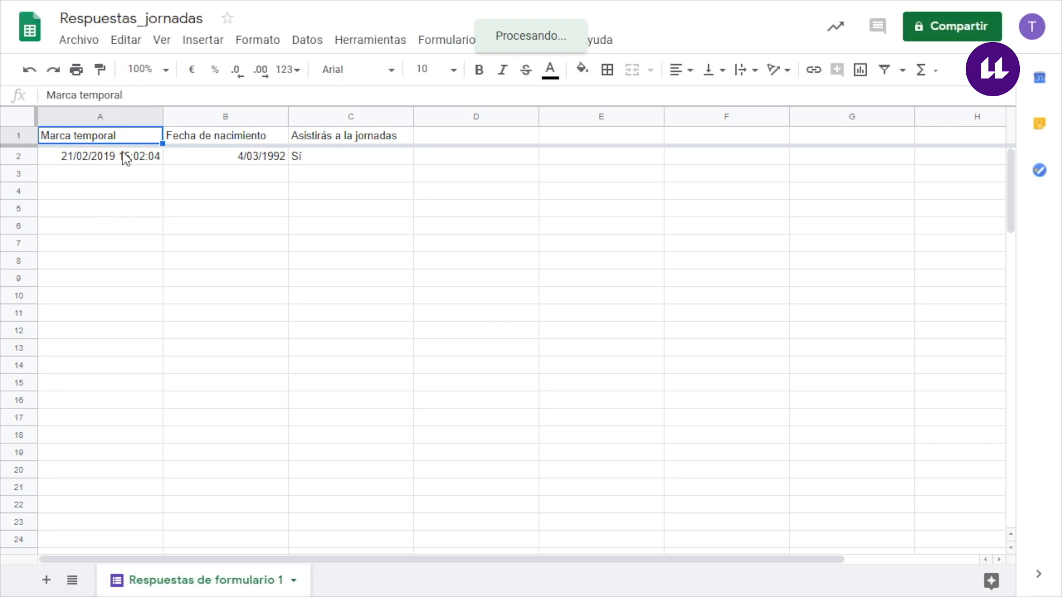
pyautogui.click(90, 162)
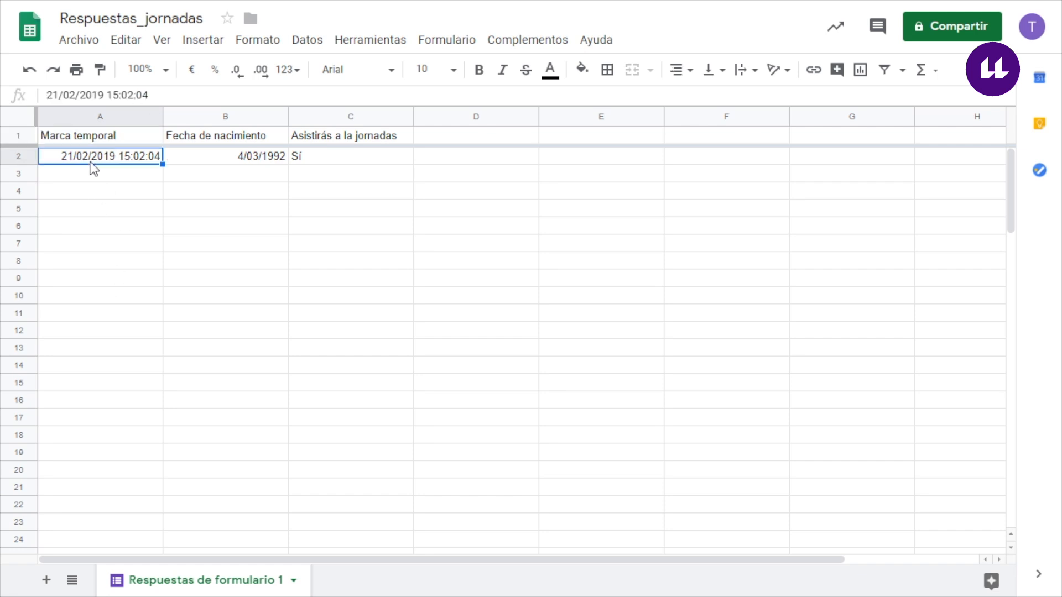
pyautogui.click(343, 117)
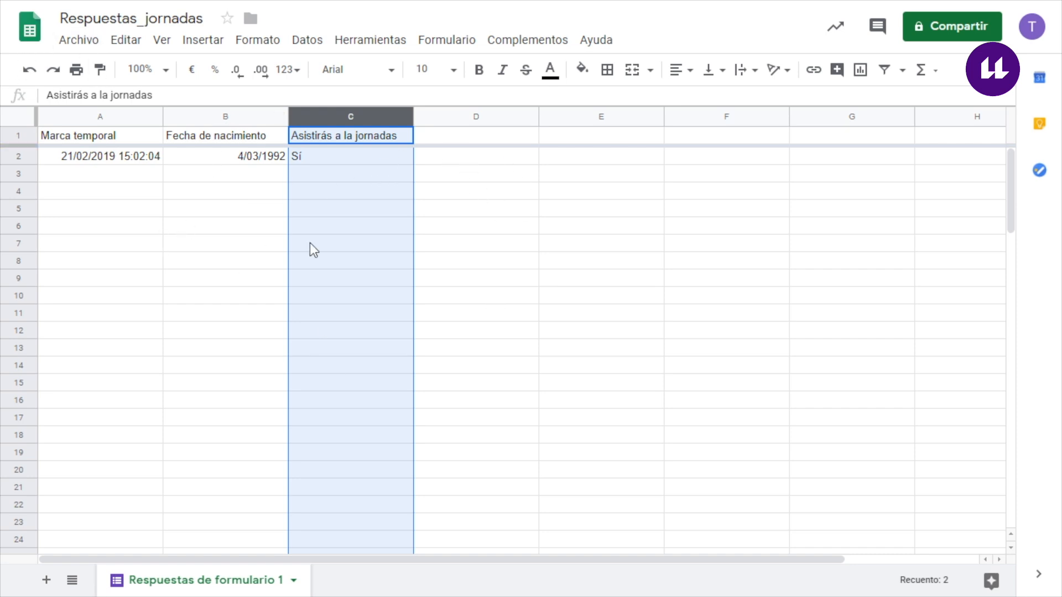
pyautogui.click(343, 242)
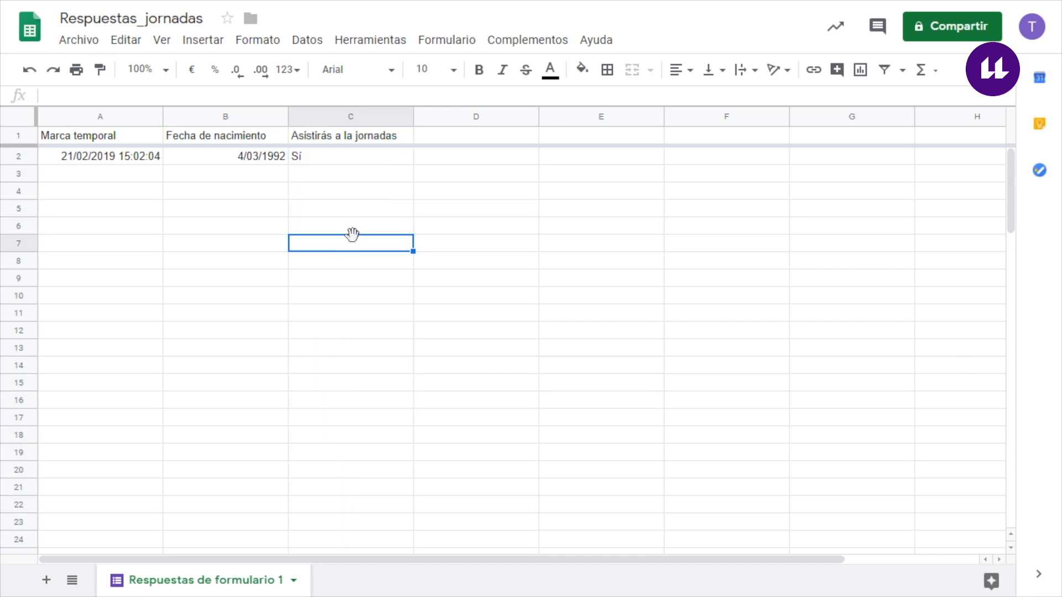
pyautogui.moveTo(124, 175); pyautogui.dragTo(313, 182)
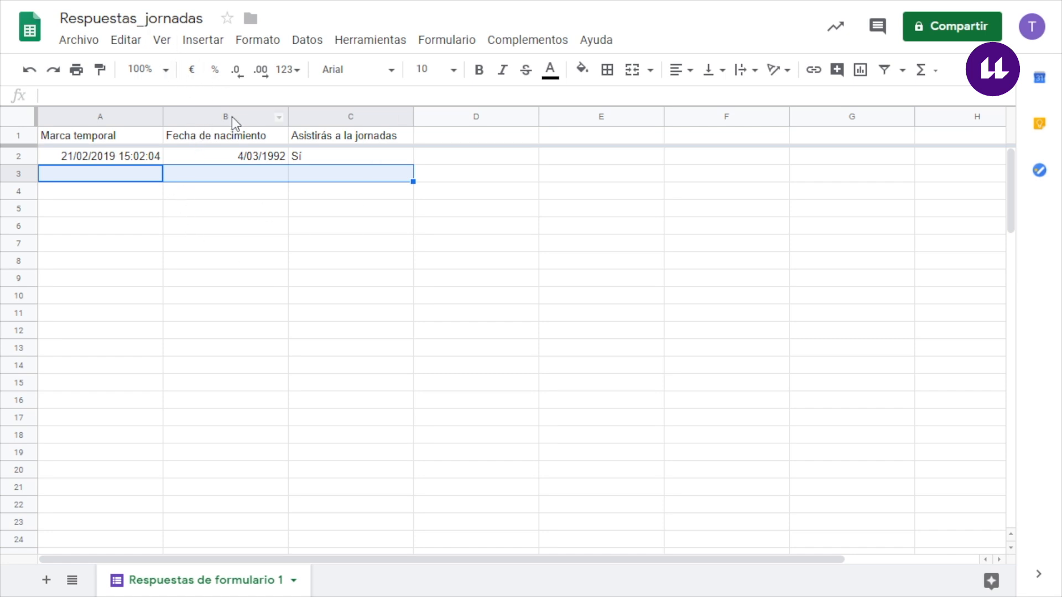
# Step: Return to the form editor and review the response summary for the birth date and attendance questions
pyautogui.hotkey('ctrl', 'Tab')
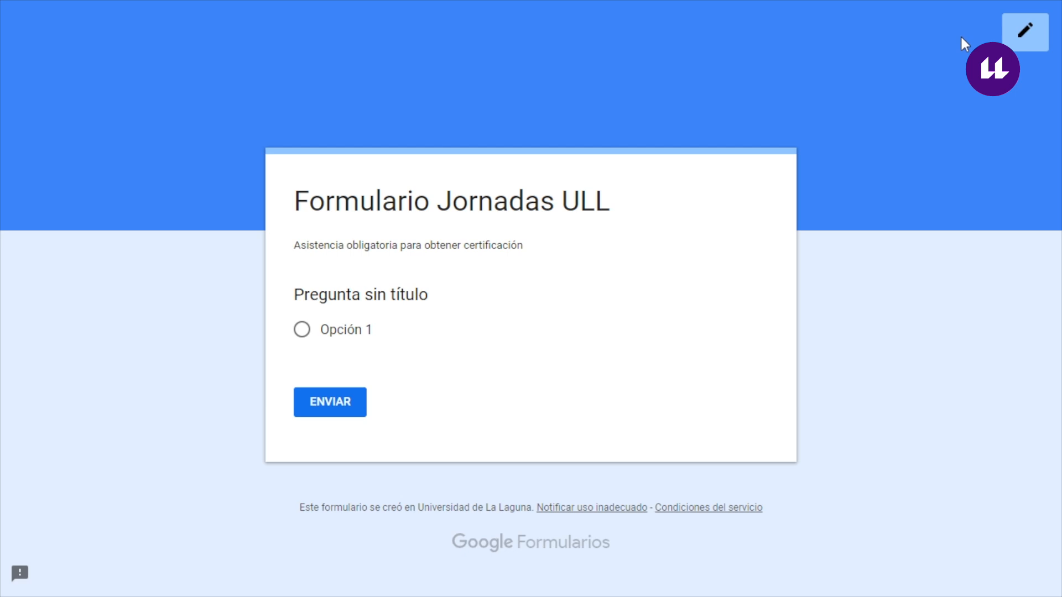
pyautogui.click(1027, 32)
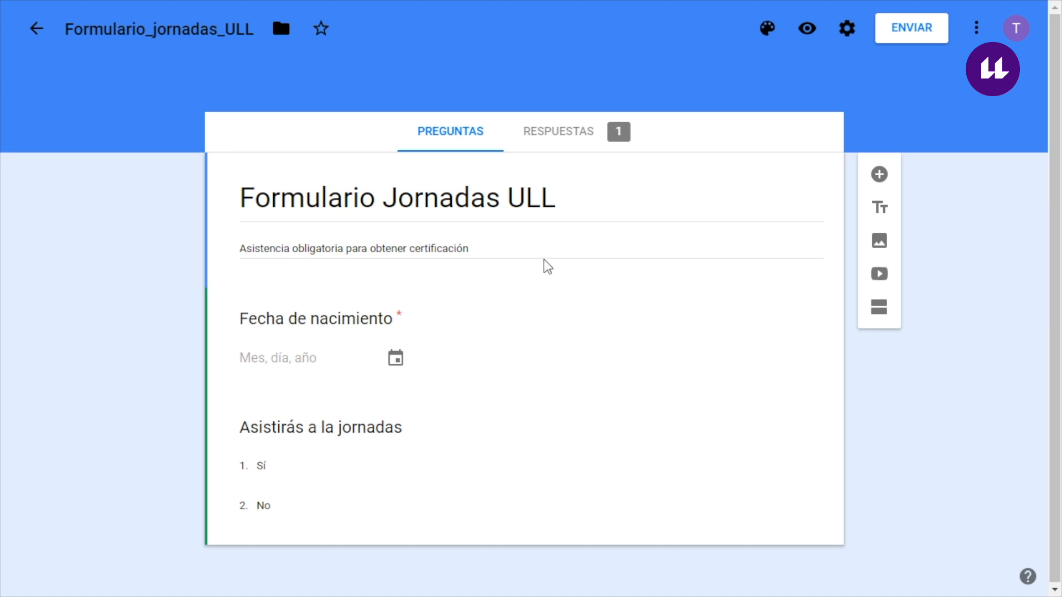
pyautogui.click(585, 143)
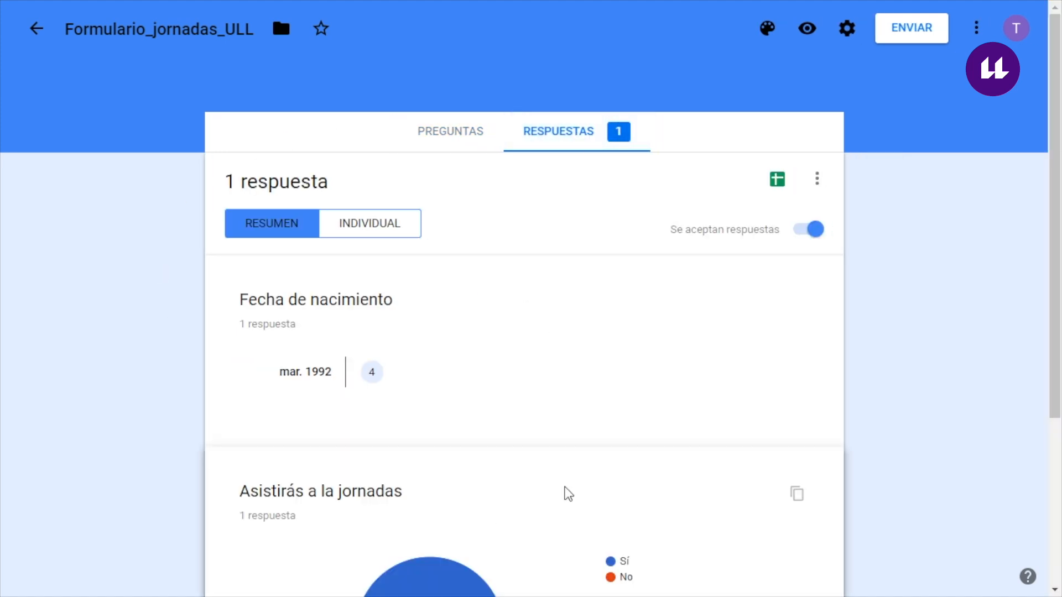
pyautogui.scroll(-4, 348, 459)
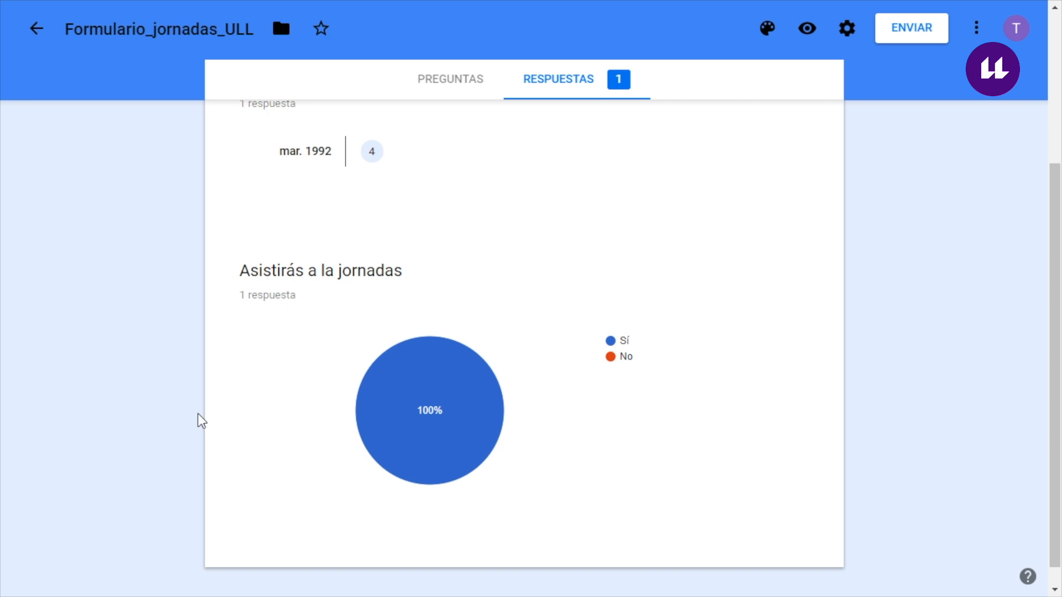
pyautogui.scroll(4, 334, 350)
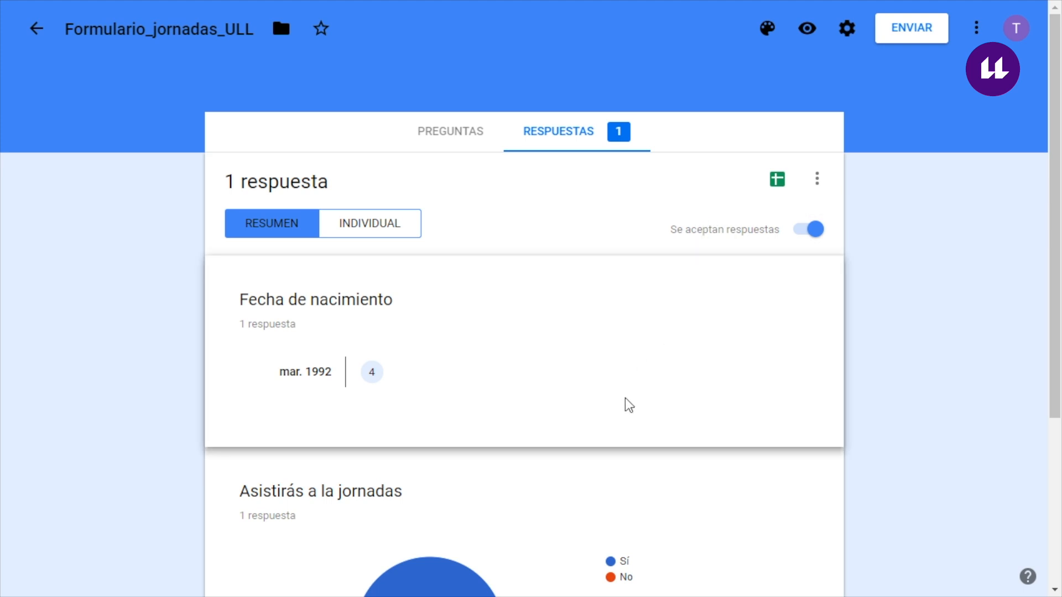
# Step: Remove the restriction to Universidad de La Laguna users in the form settings, try the one-response limit but leave it off, and save
pyautogui.click(846, 34)
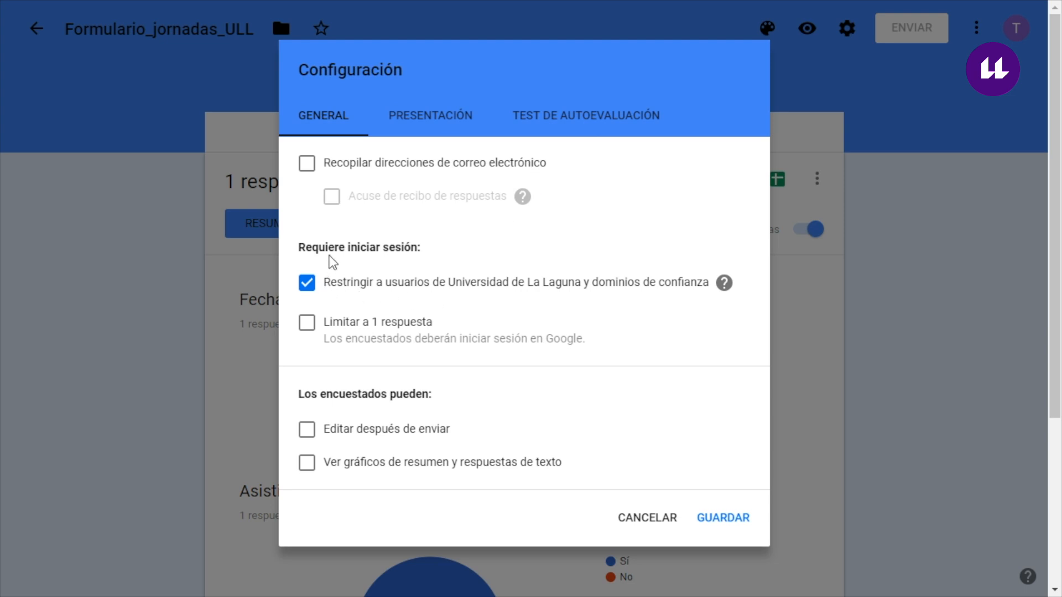
pyautogui.moveTo(330, 284); pyautogui.dragTo(671, 288)
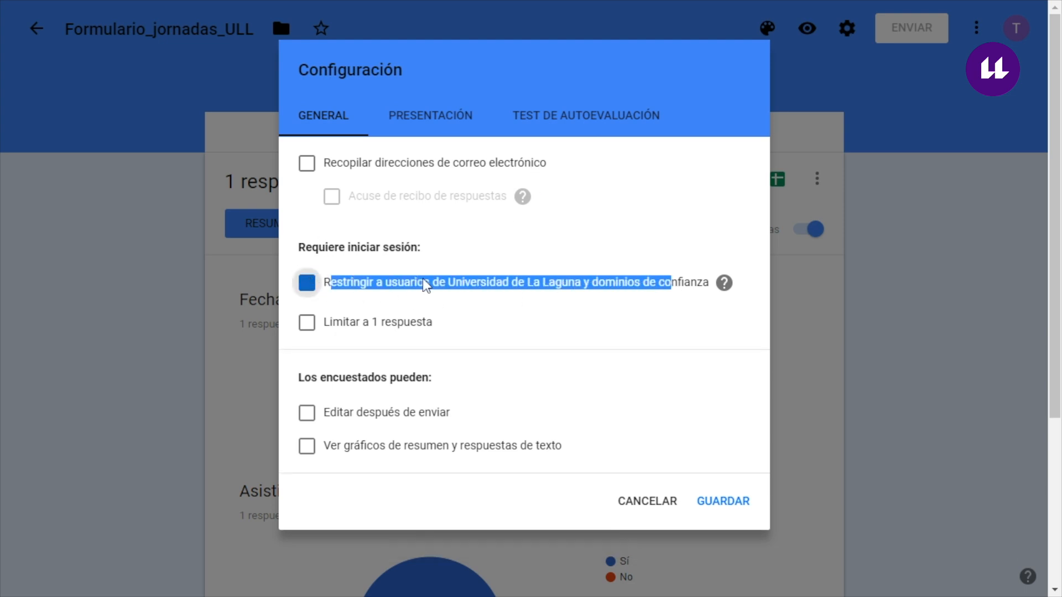
pyautogui.click(308, 285)
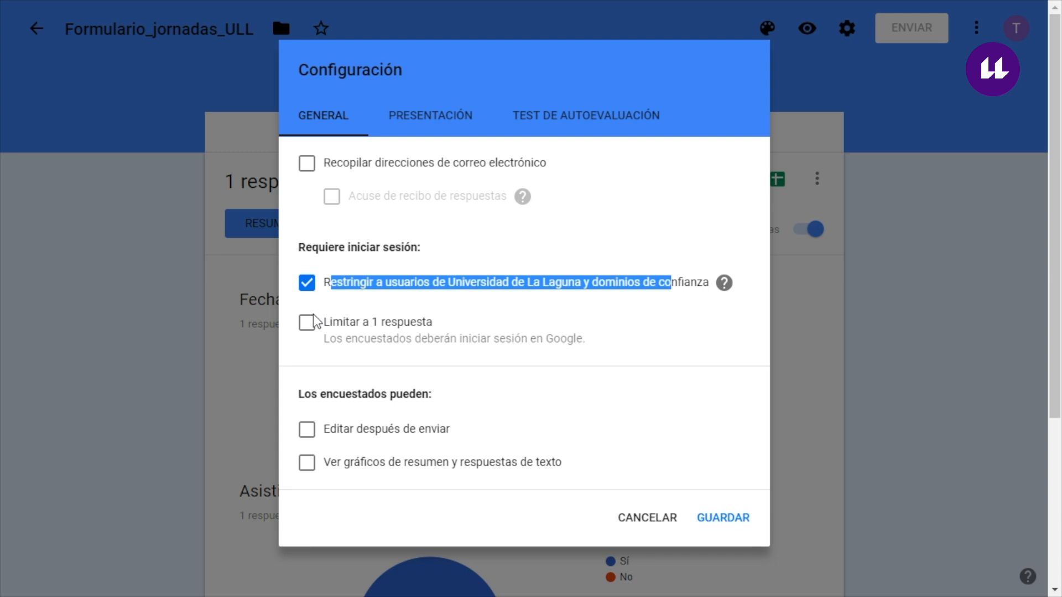
pyautogui.click(307, 284)
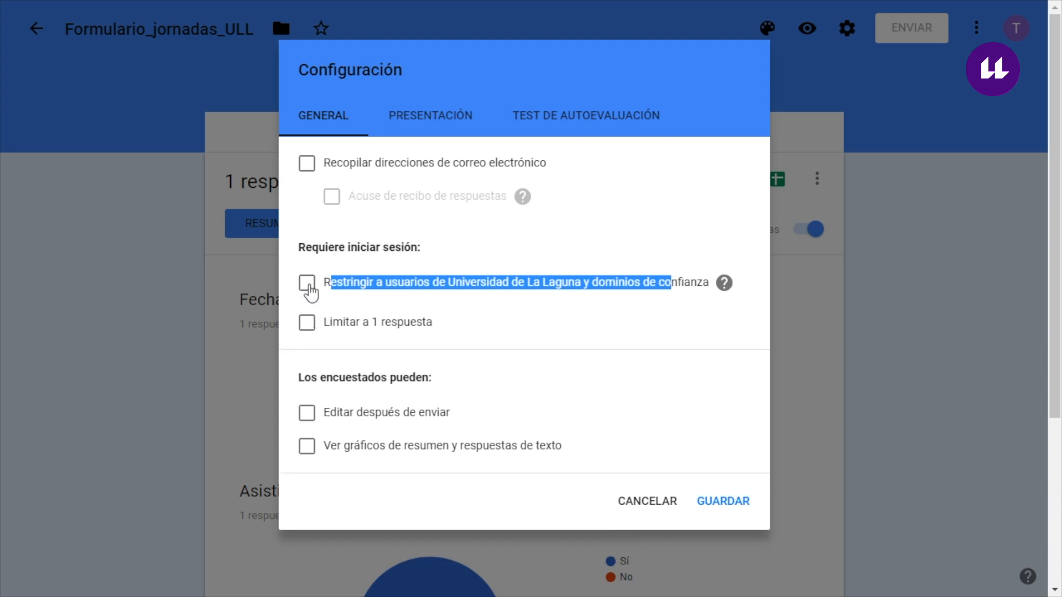
pyautogui.click(589, 338)
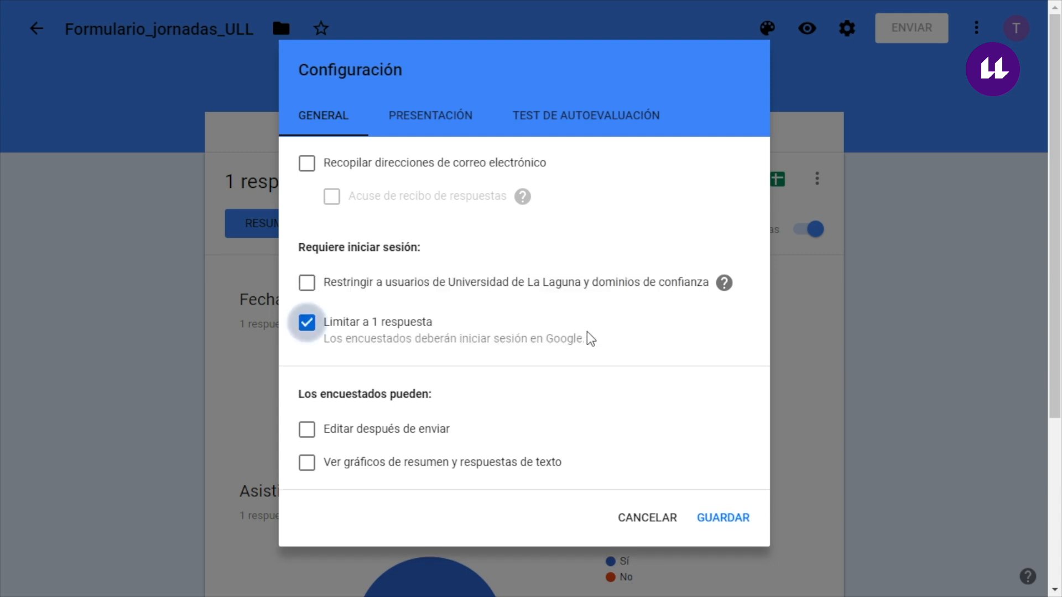
pyautogui.click(307, 326)
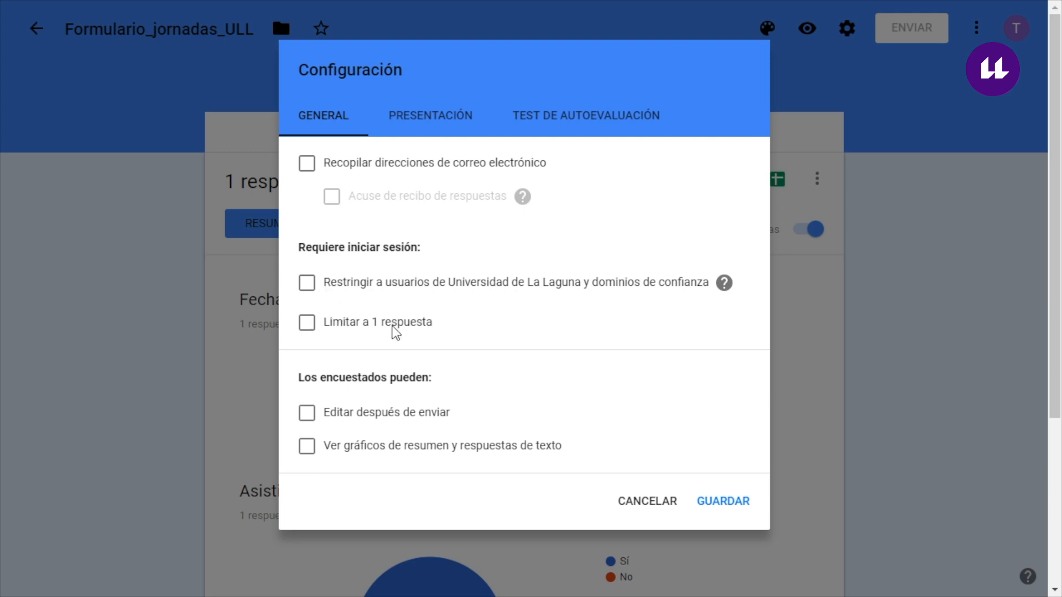
pyautogui.click(375, 320)
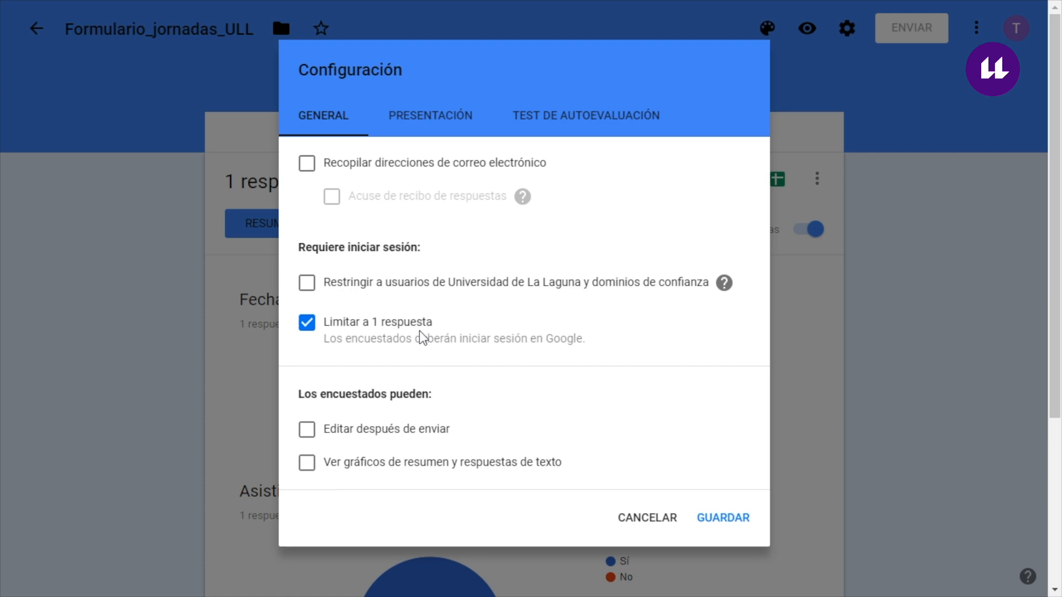
pyautogui.click(354, 327)
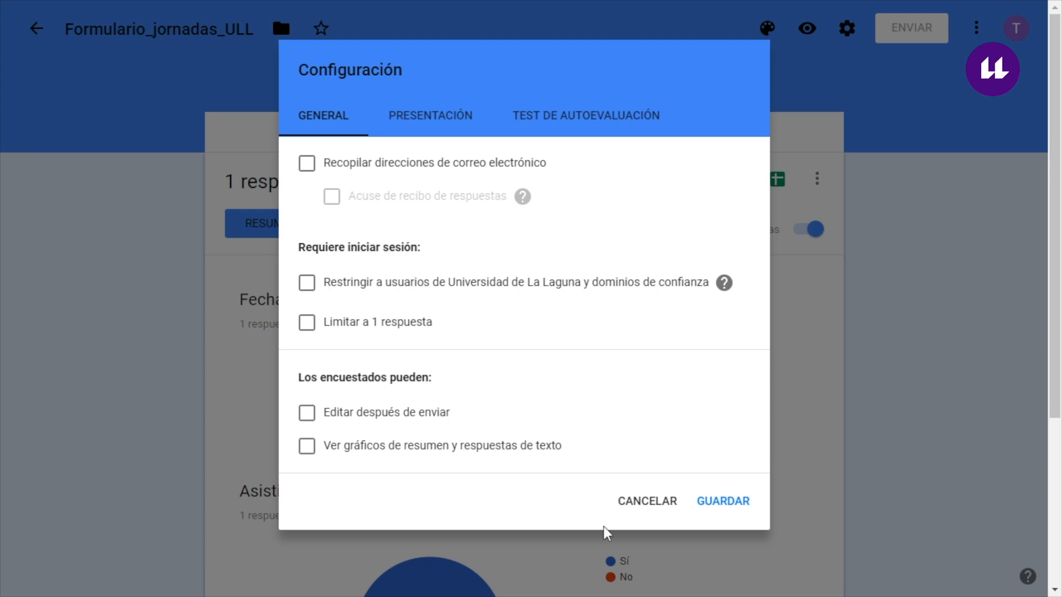
pyautogui.click(718, 505)
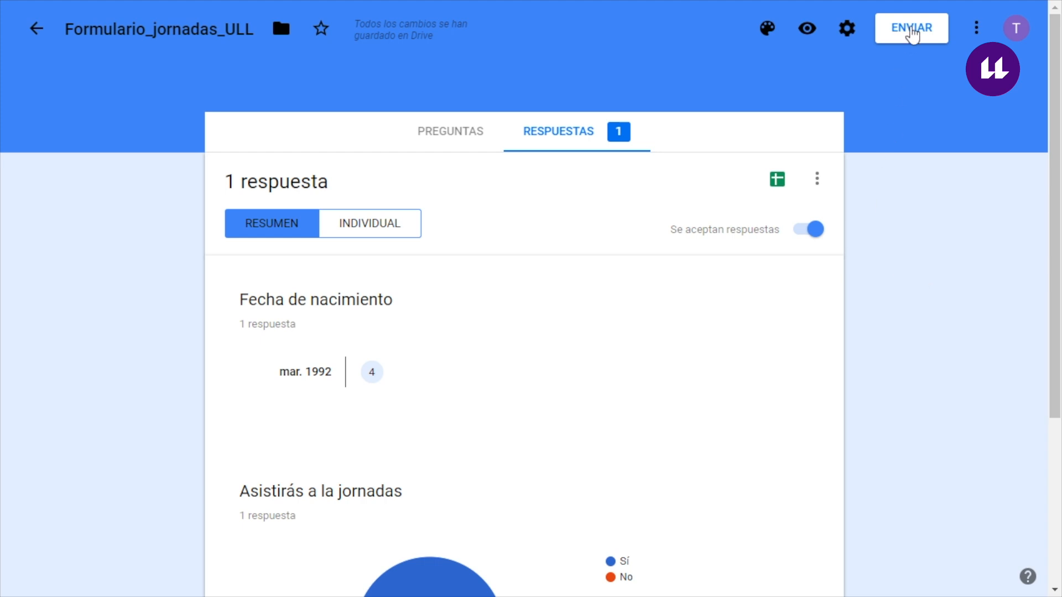
# Step: Examine the form's collaborator sharing settings and the edit permission for invitees, and close them without inviting anyone
pyautogui.click(912, 30)
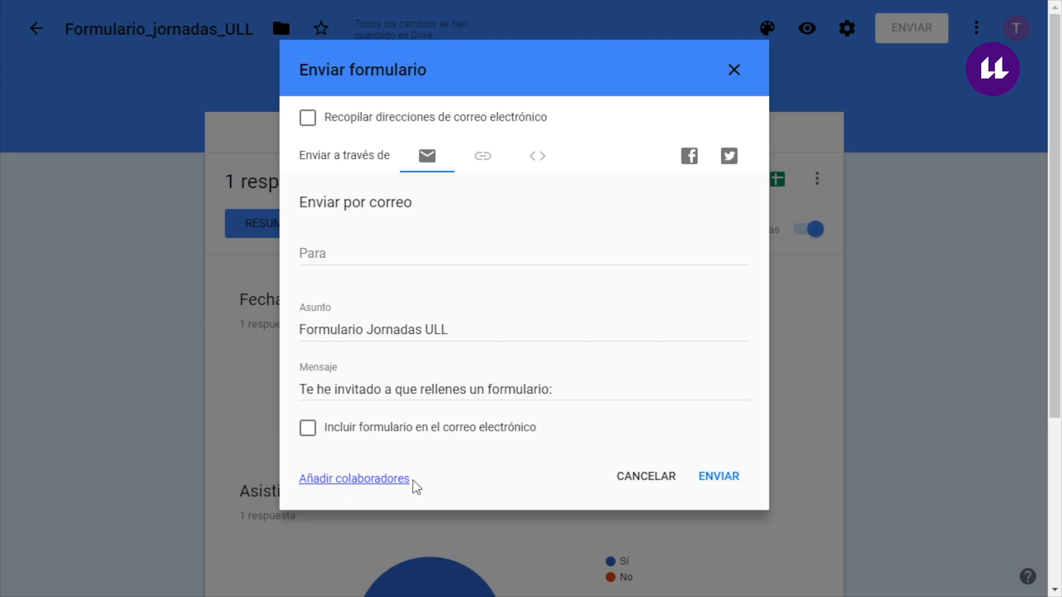
pyautogui.click(363, 480)
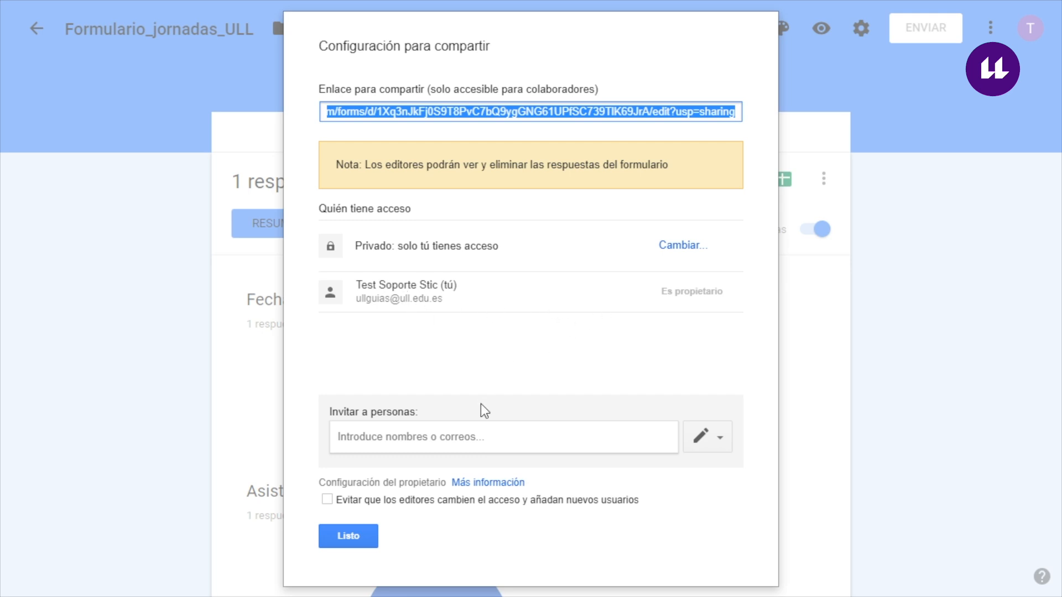
pyautogui.click(498, 439)
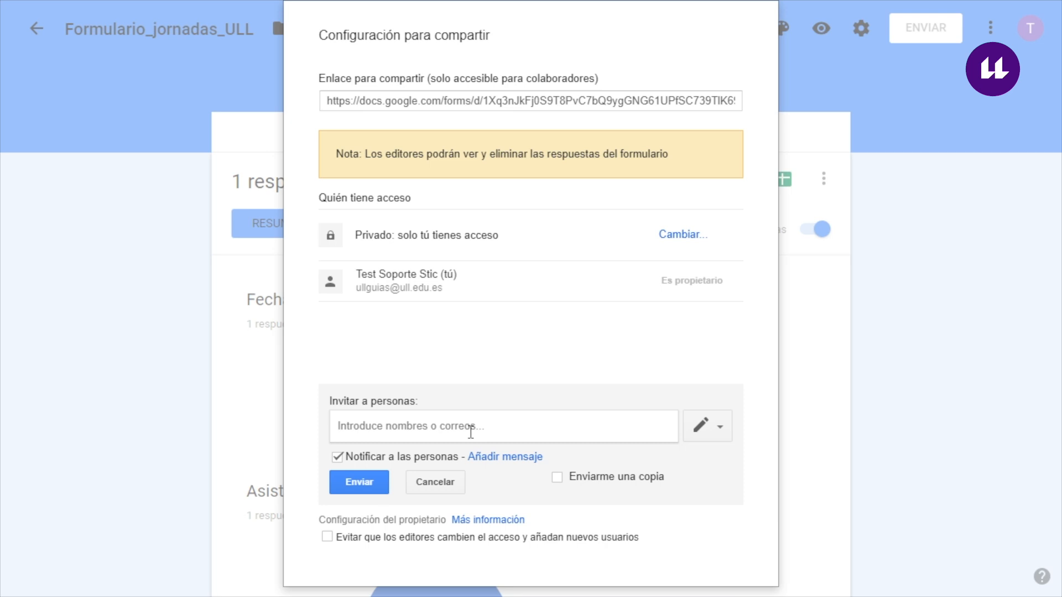
pyautogui.click(701, 429)
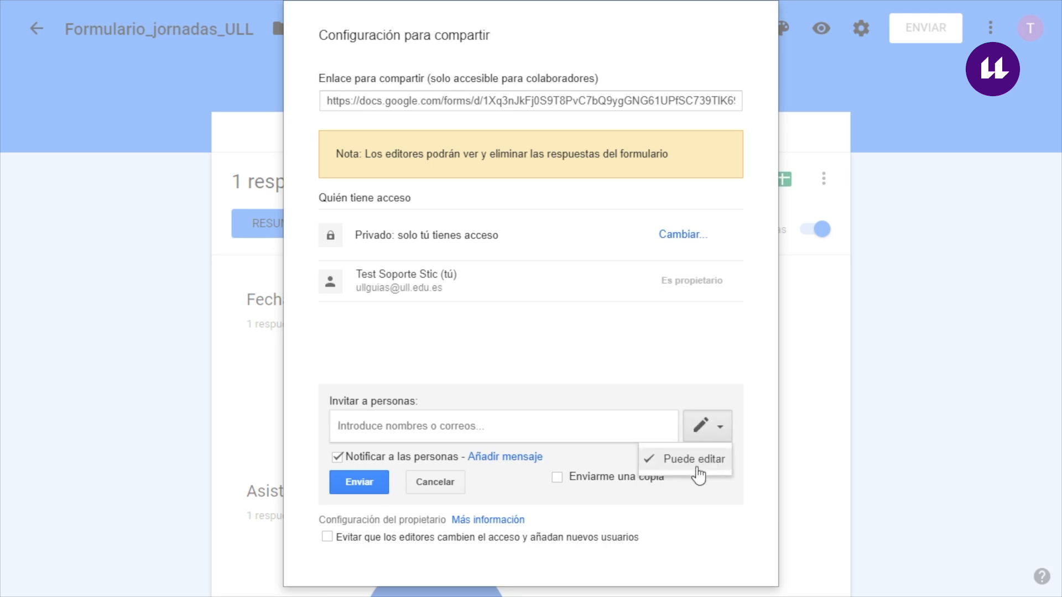
pyautogui.click(586, 354)
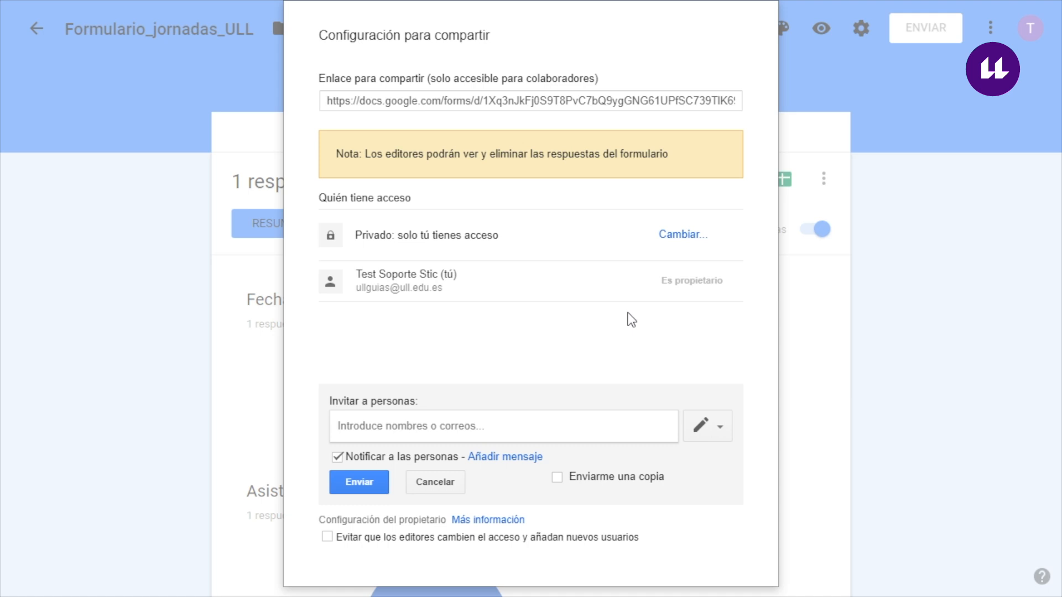
pyautogui.hotkey('ctrl', '-')
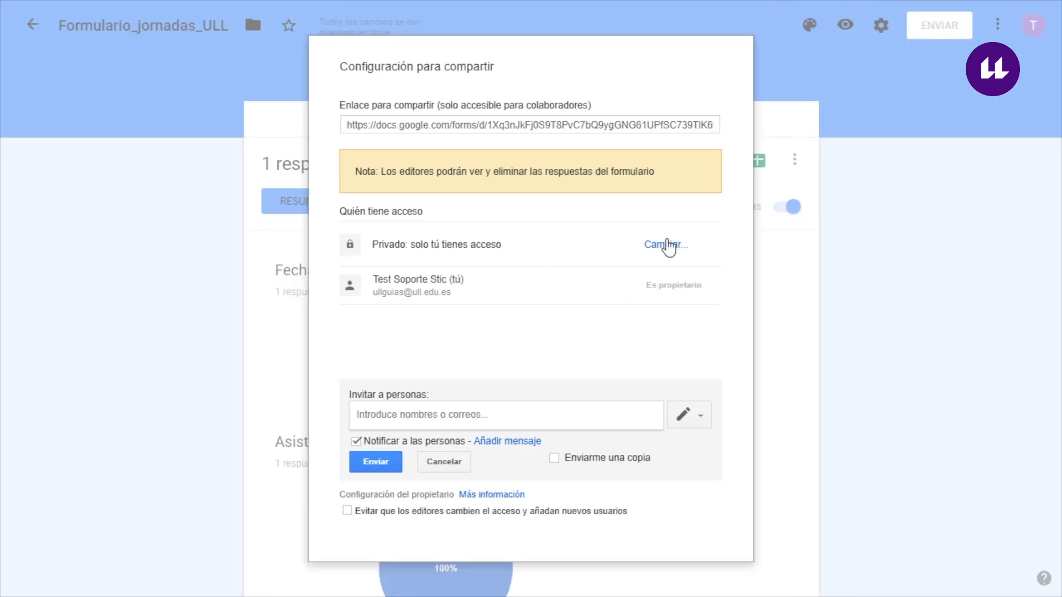
pyautogui.click(455, 466)
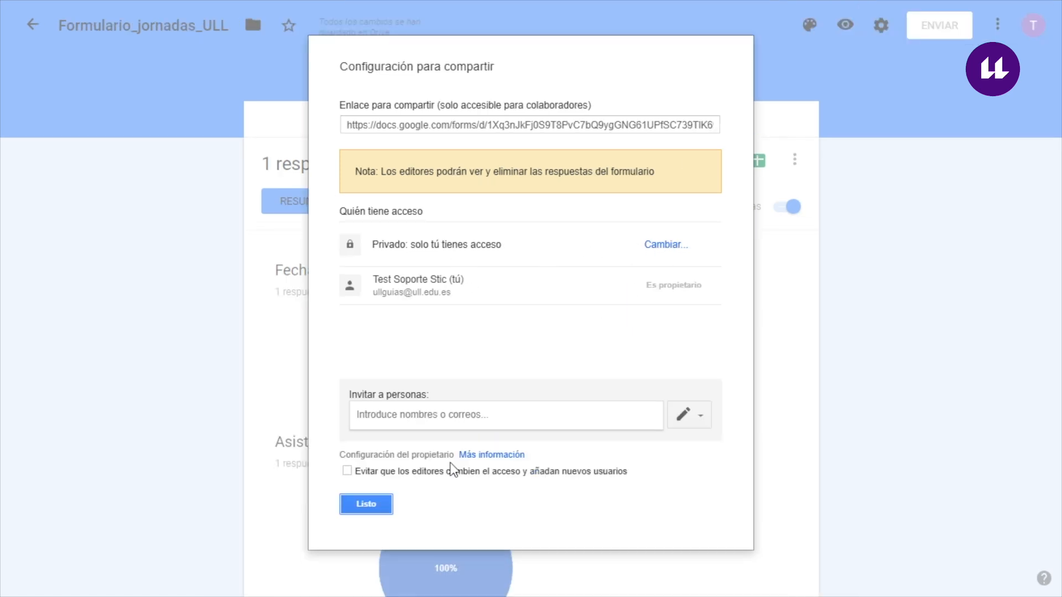
pyautogui.click(387, 504)
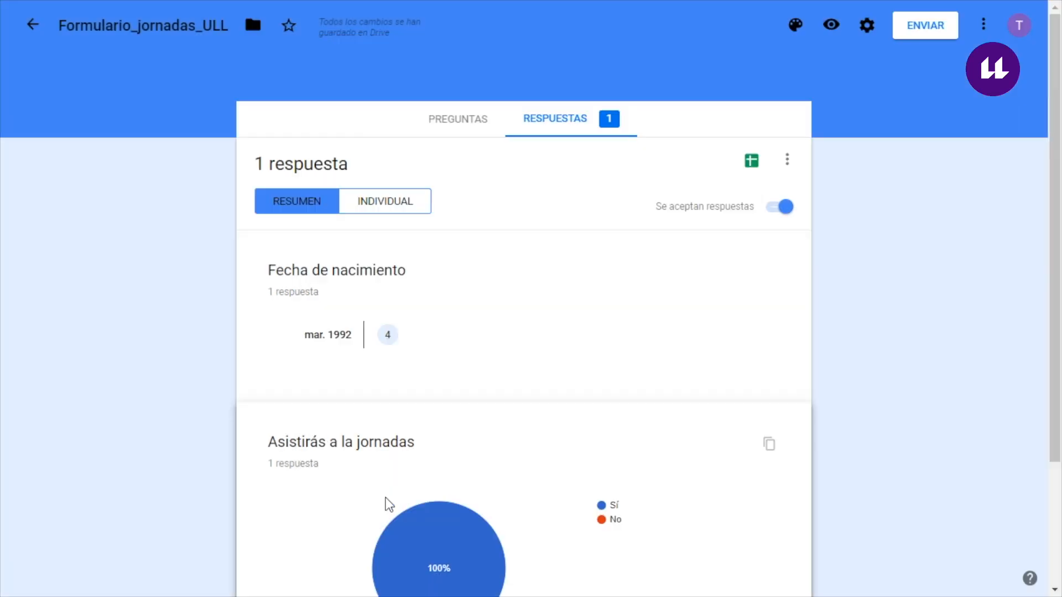
# Step: Examine the form's email, link and HTML sending methods, including the email option to include the form in the message
pyautogui.click(921, 27)
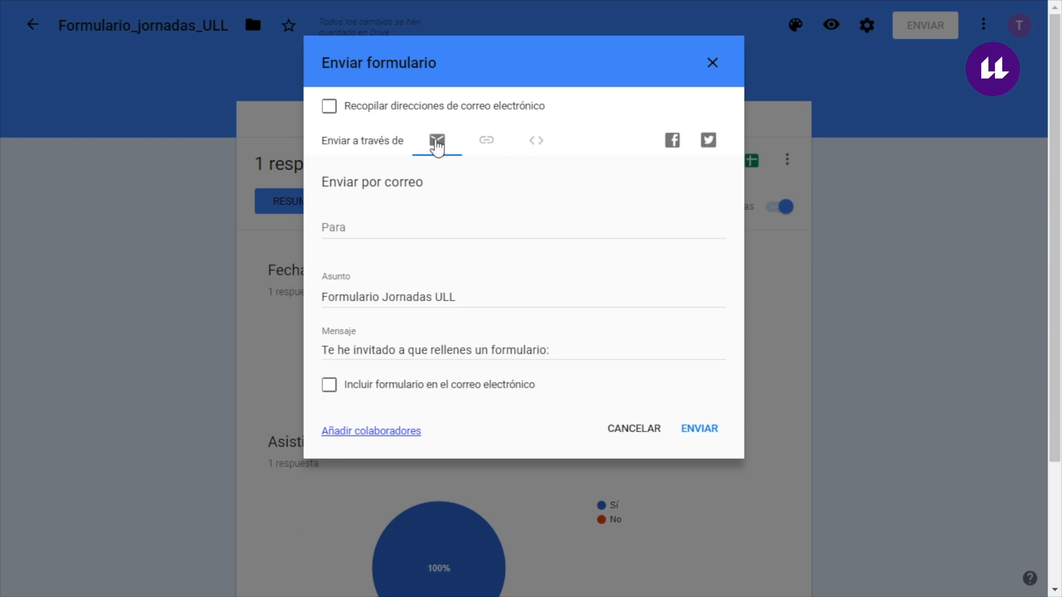
pyautogui.click(486, 146)
pyautogui.click(535, 148)
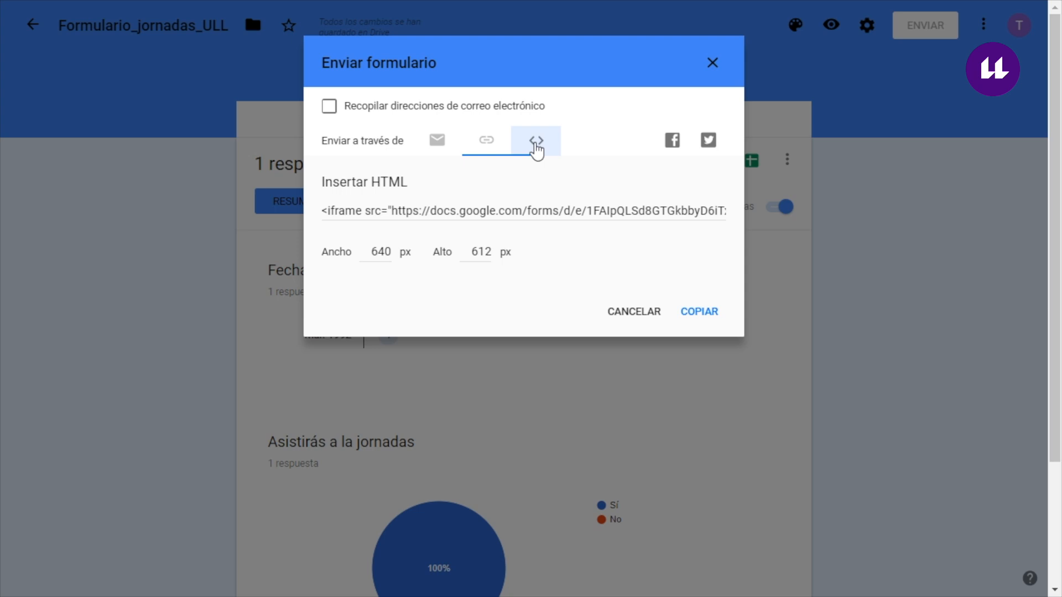
pyautogui.click(448, 152)
pyautogui.click(381, 229)
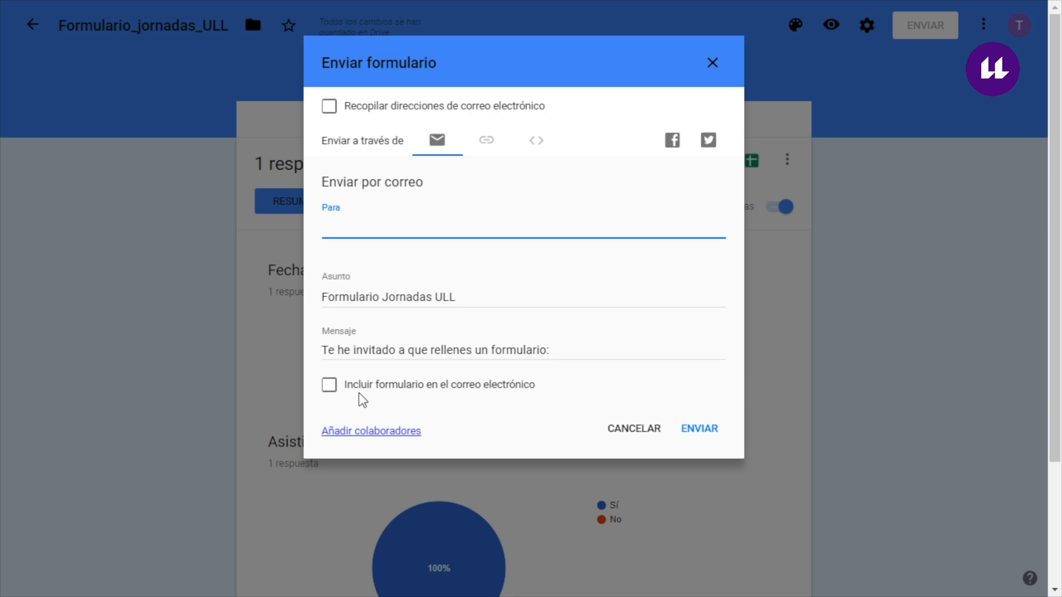
pyautogui.click(331, 390)
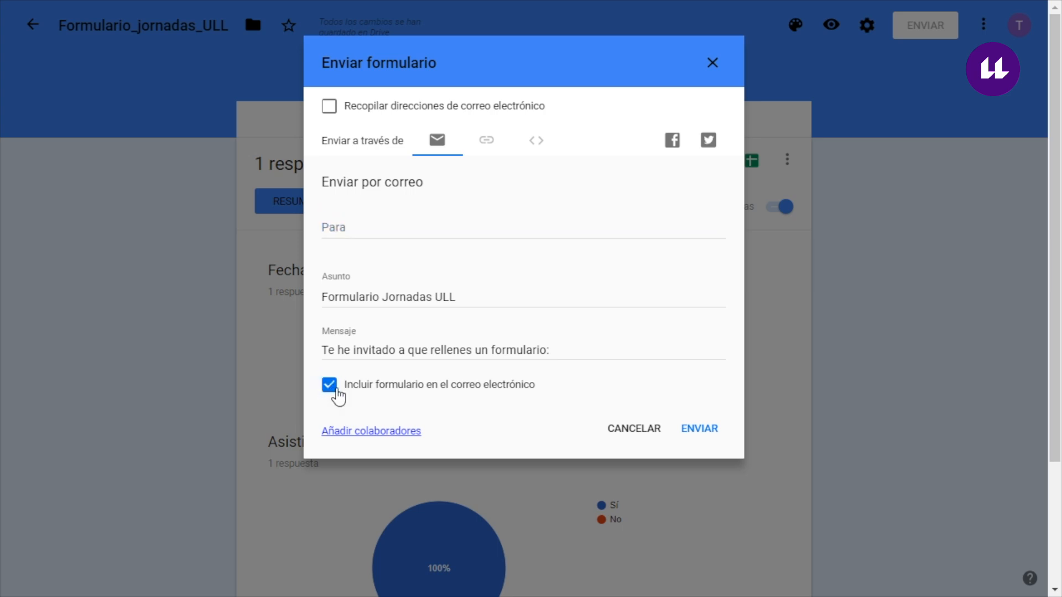
pyautogui.click(331, 387)
# Step: Copy the form's full sharing link, shorten the URL and copy the shortened link
pyautogui.click(487, 145)
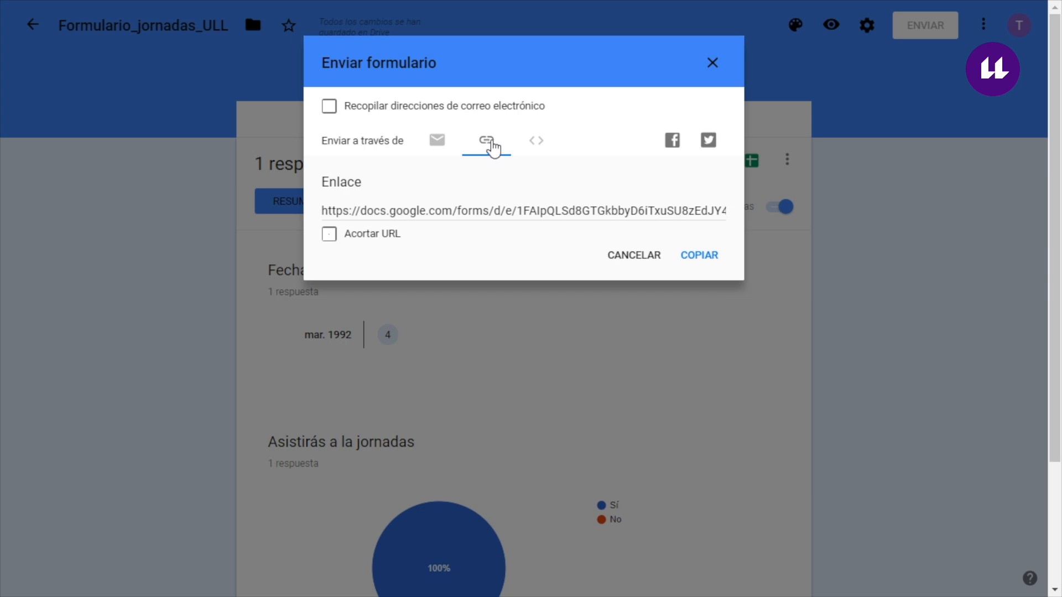
pyautogui.moveTo(491, 213); pyautogui.dragTo(448, 219)
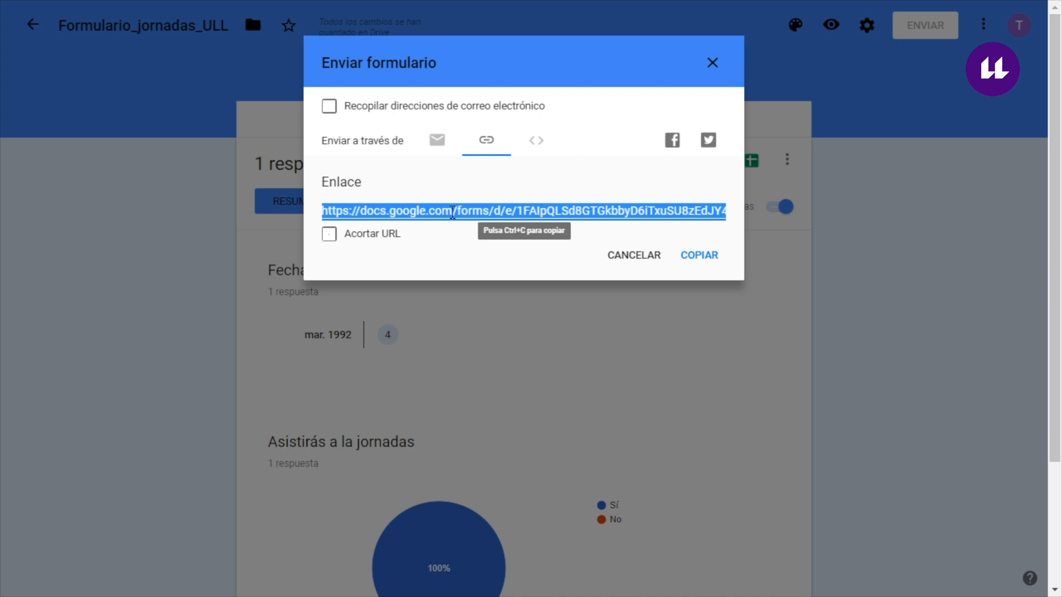
pyautogui.rightClick(450, 212)
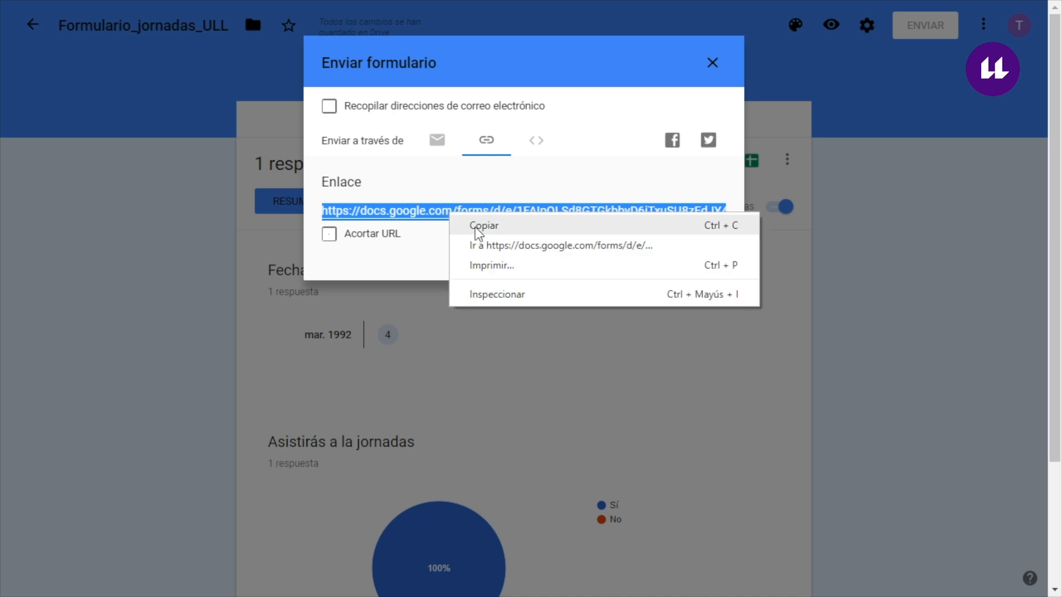
pyautogui.click(476, 226)
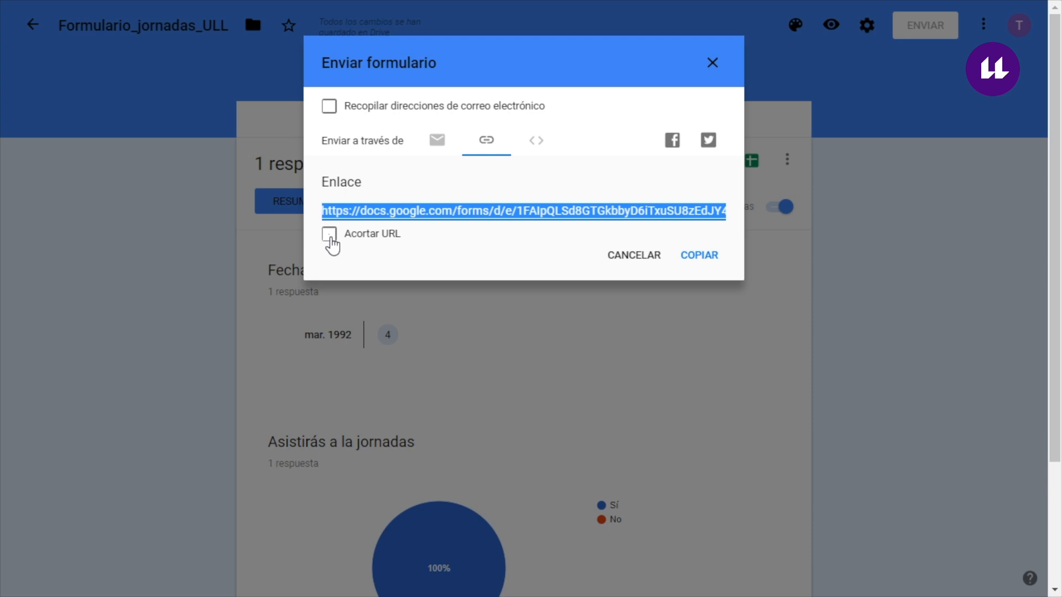
pyautogui.click(329, 236)
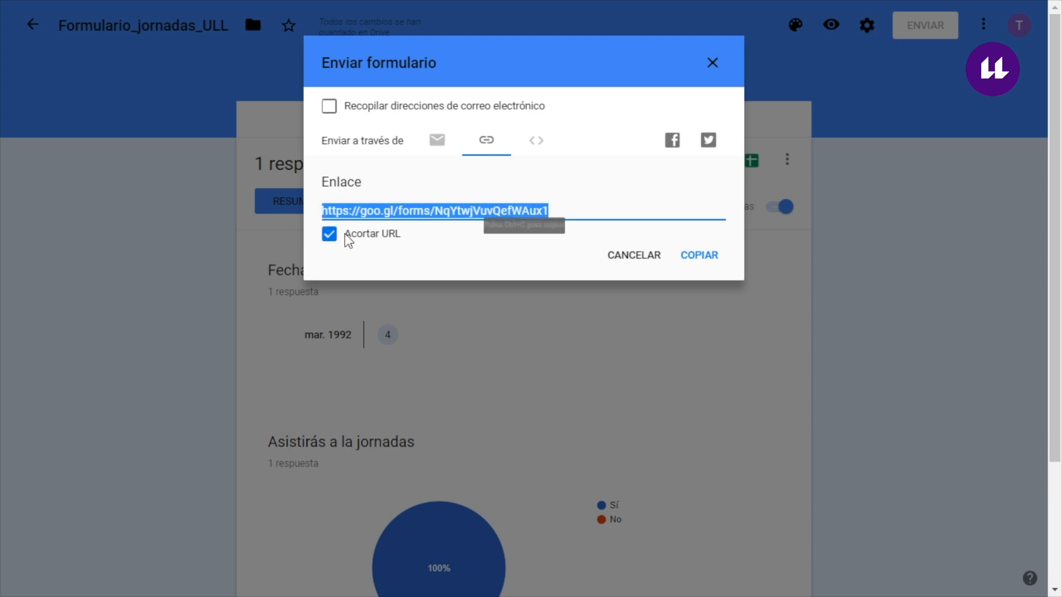
pyautogui.rightClick(407, 212)
pyautogui.click(437, 232)
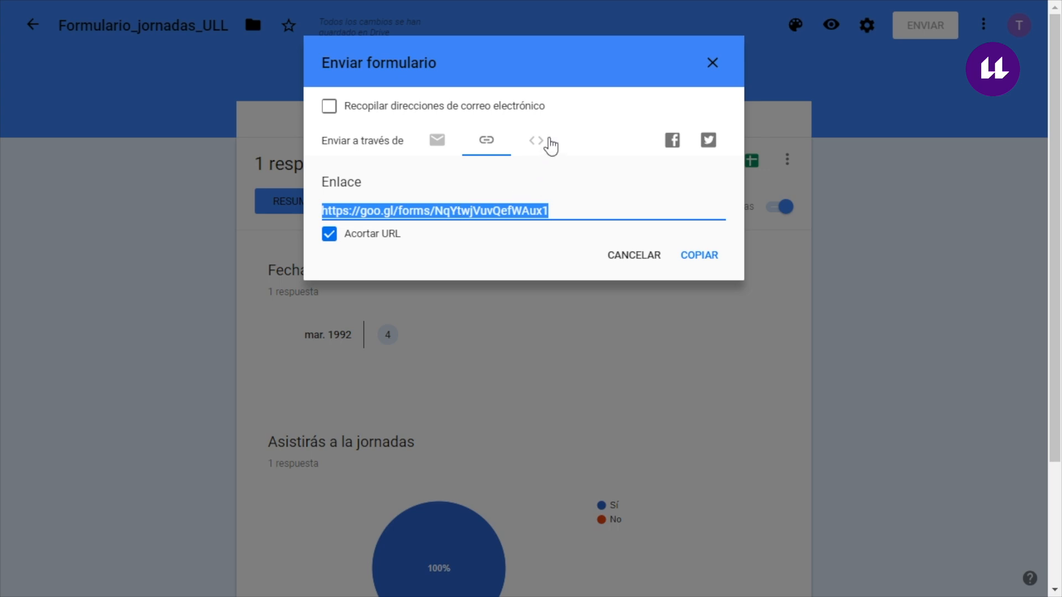
# Step: Examine the form's HTML embed code and its width and height fields, and close the sending options without copying the code
pyautogui.click(544, 144)
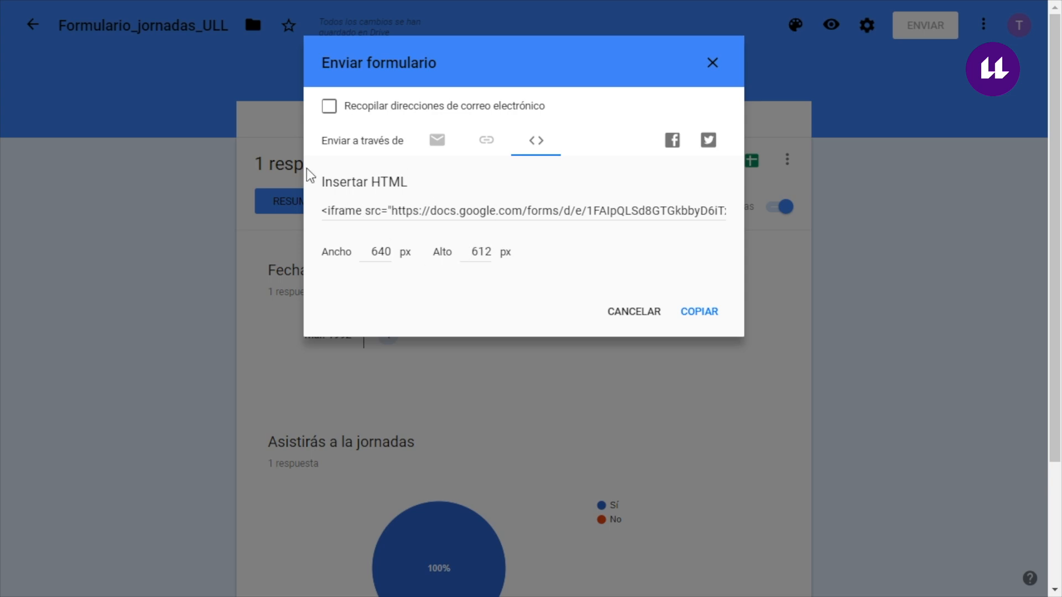
pyautogui.click(326, 211)
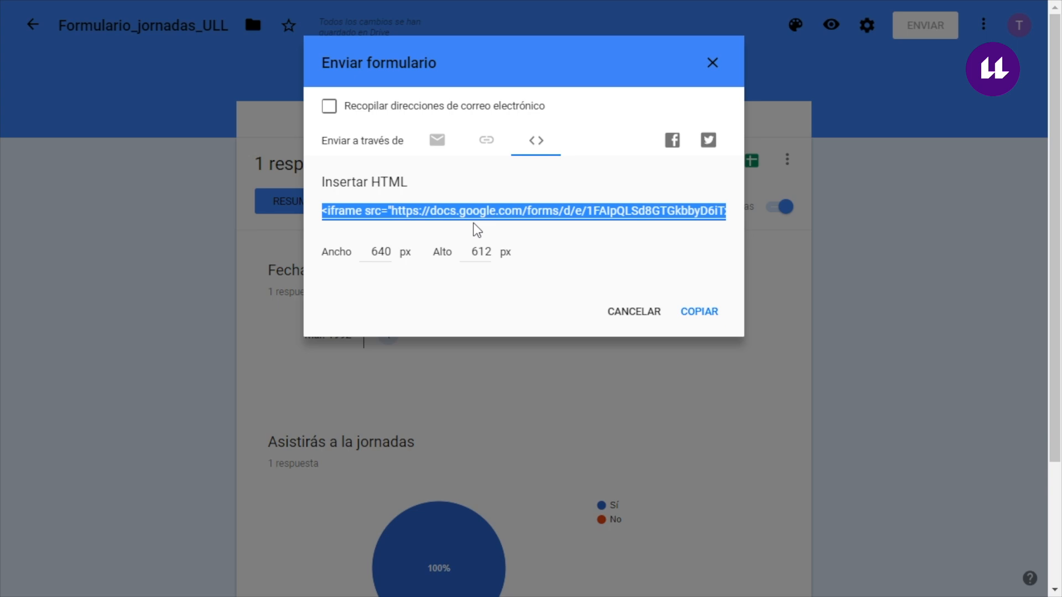
pyautogui.click(634, 324)
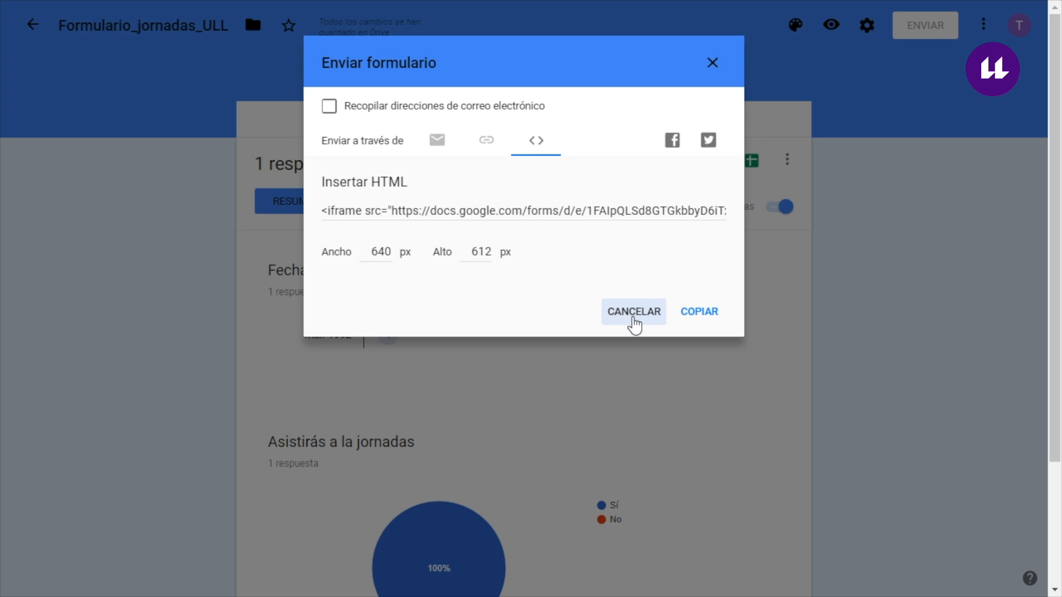